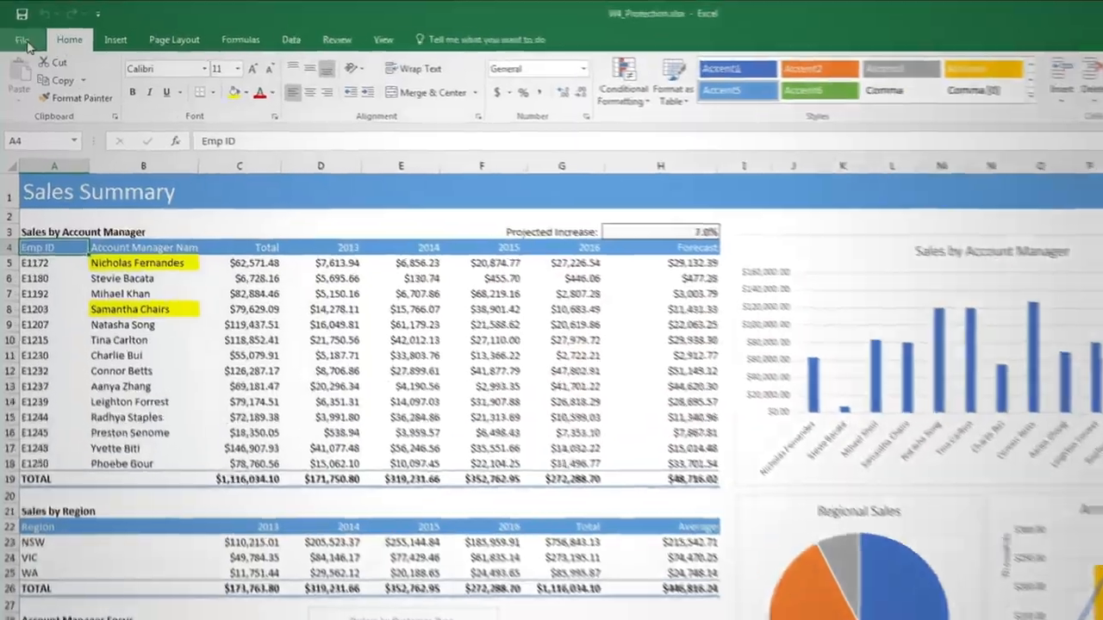
View the workbook protection option that encrypts the file with a password, leaving the password unset.
click(17, 31)
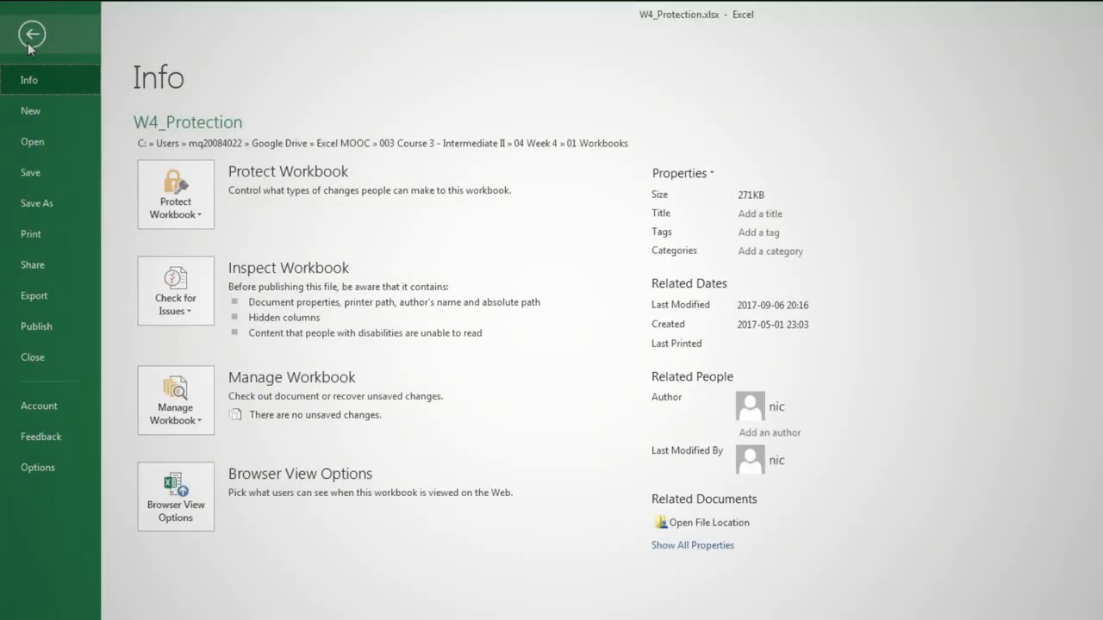
click(185, 207)
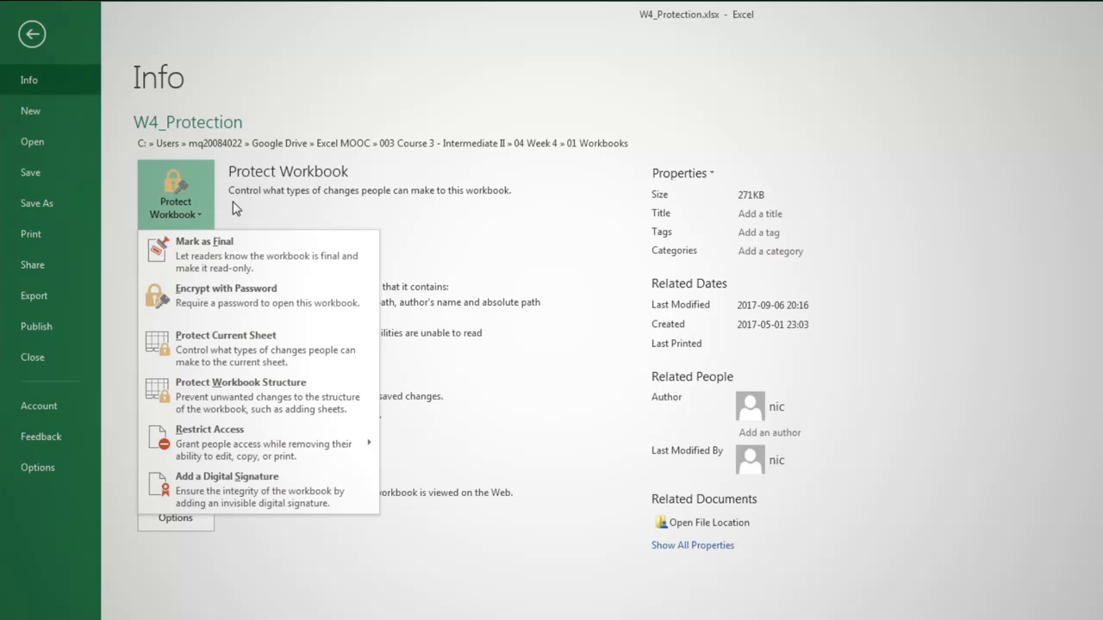
click(250, 294)
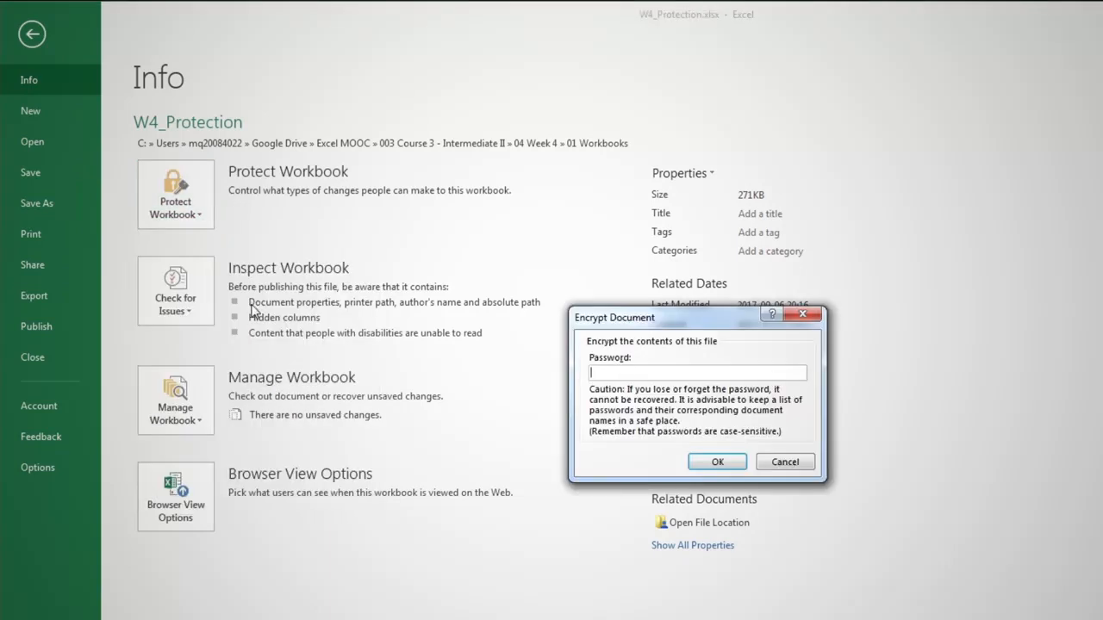
click(797, 468)
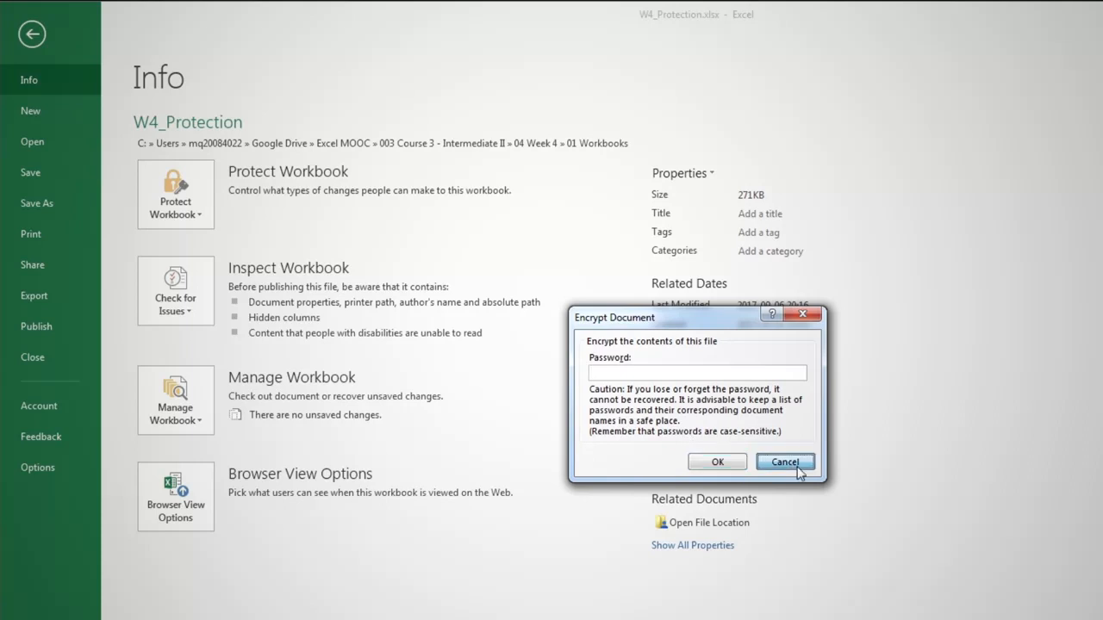
Examine the general save options for passwords to open and modify the workbook, cancel the save and return to the worksheet.
click(56, 200)
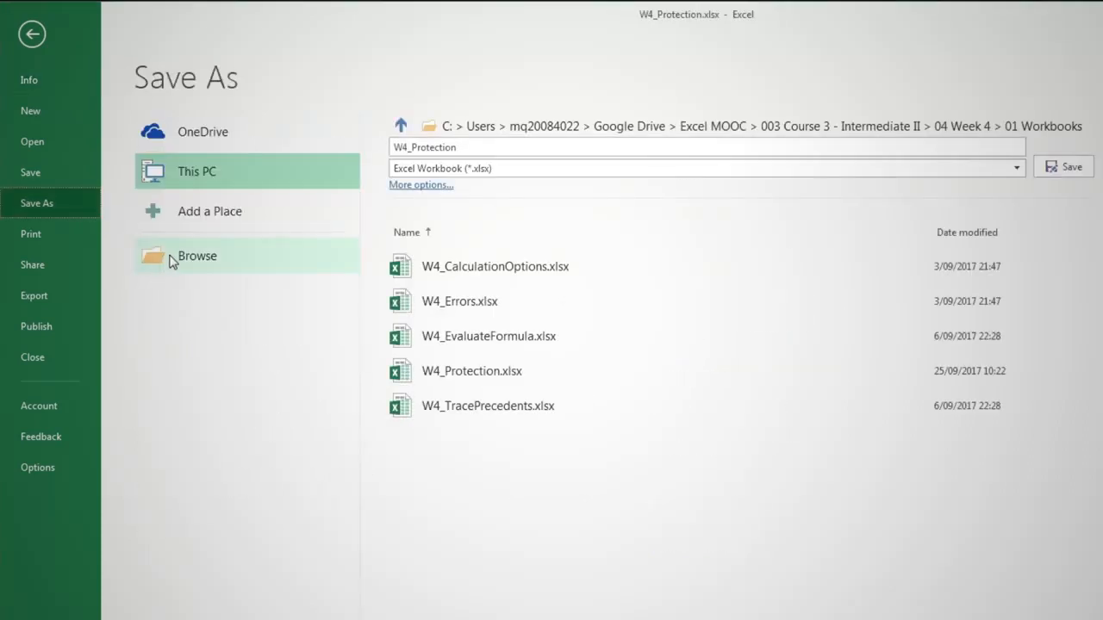
click(171, 261)
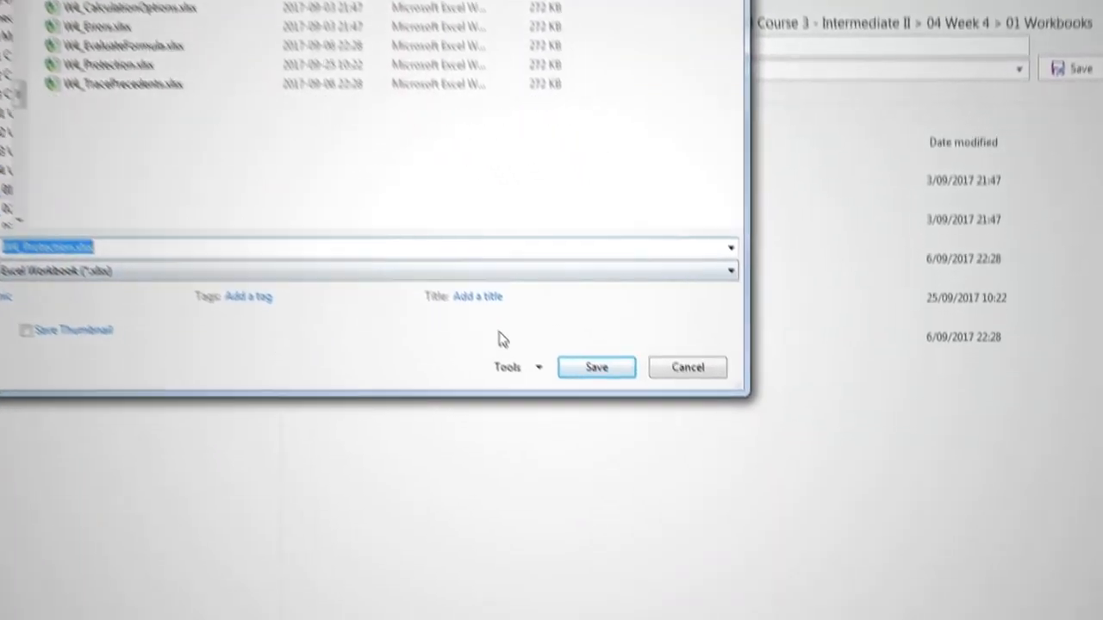
click(473, 281)
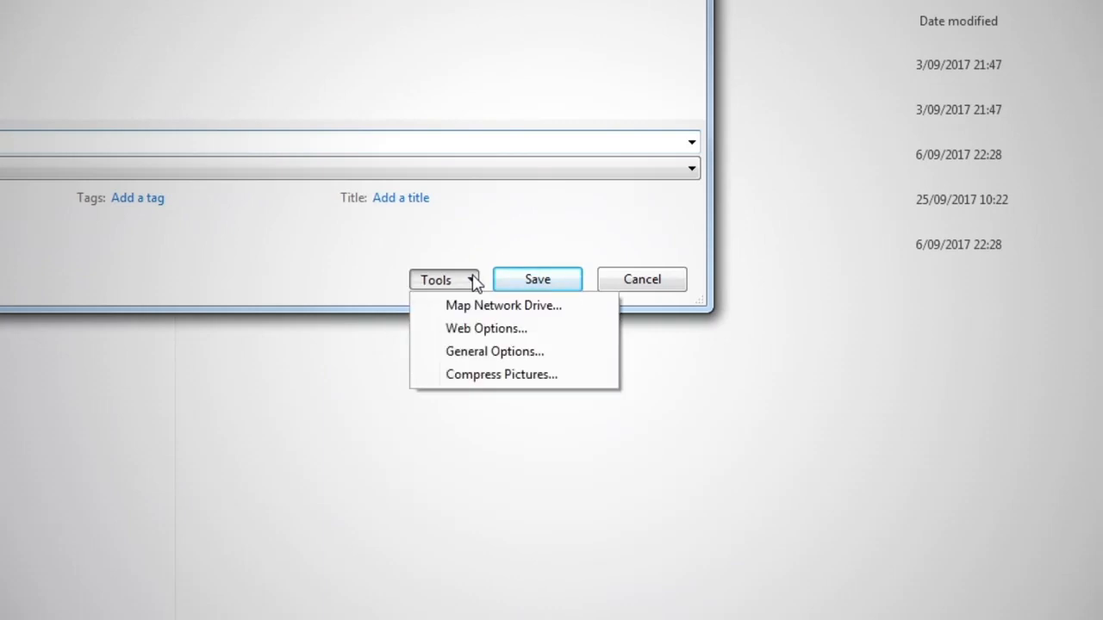
click(482, 352)
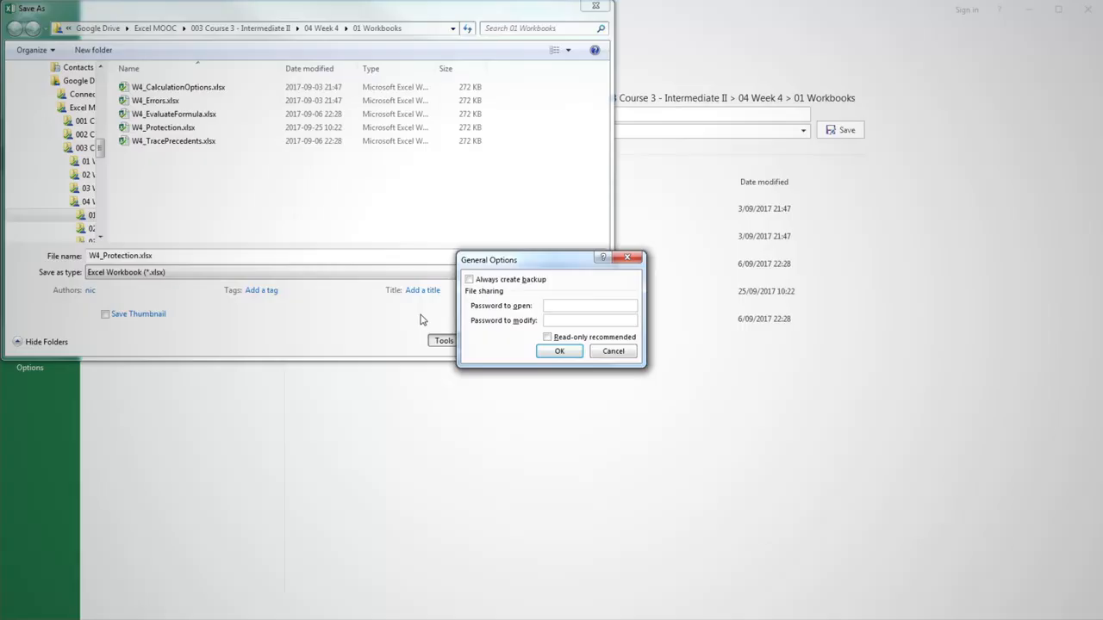
click(611, 352)
click(571, 341)
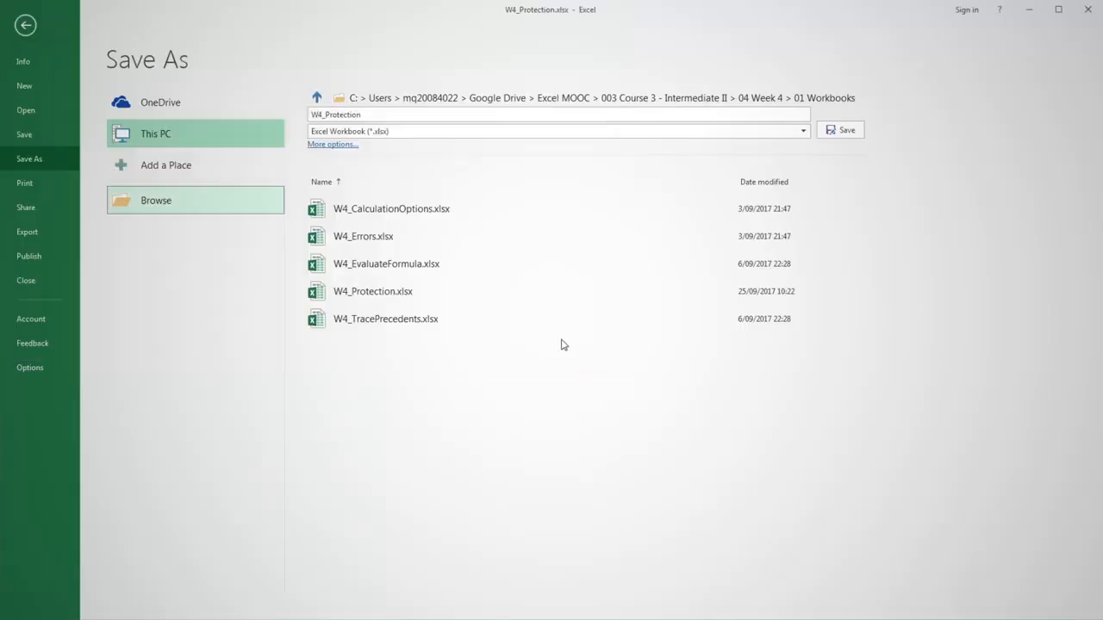
key(Escape)
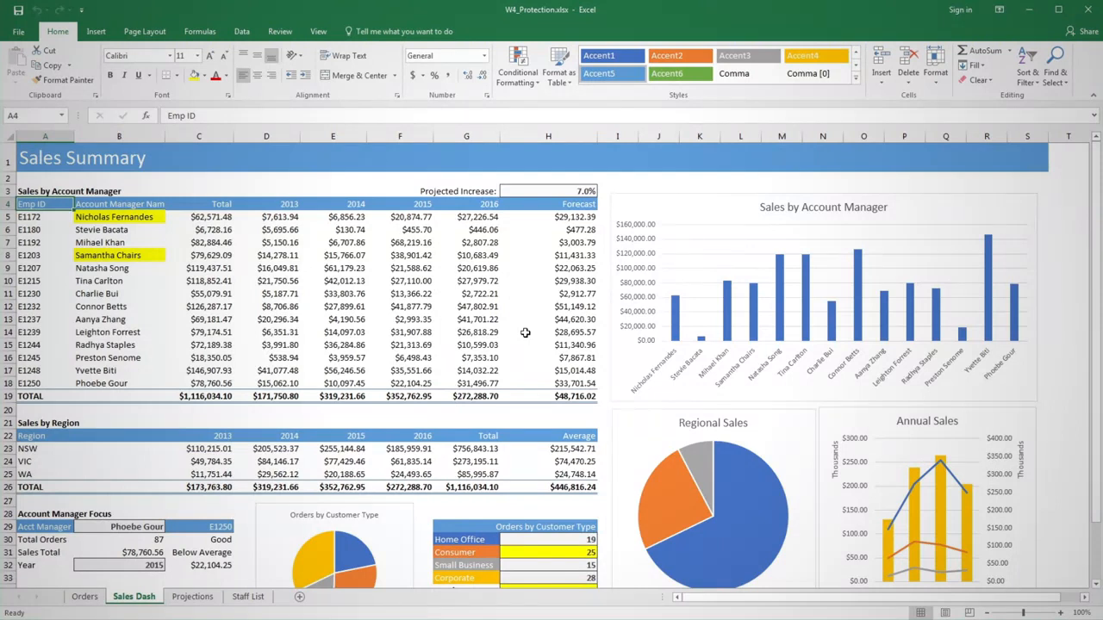
Protect the workbook's structure without a password.
click(280, 32)
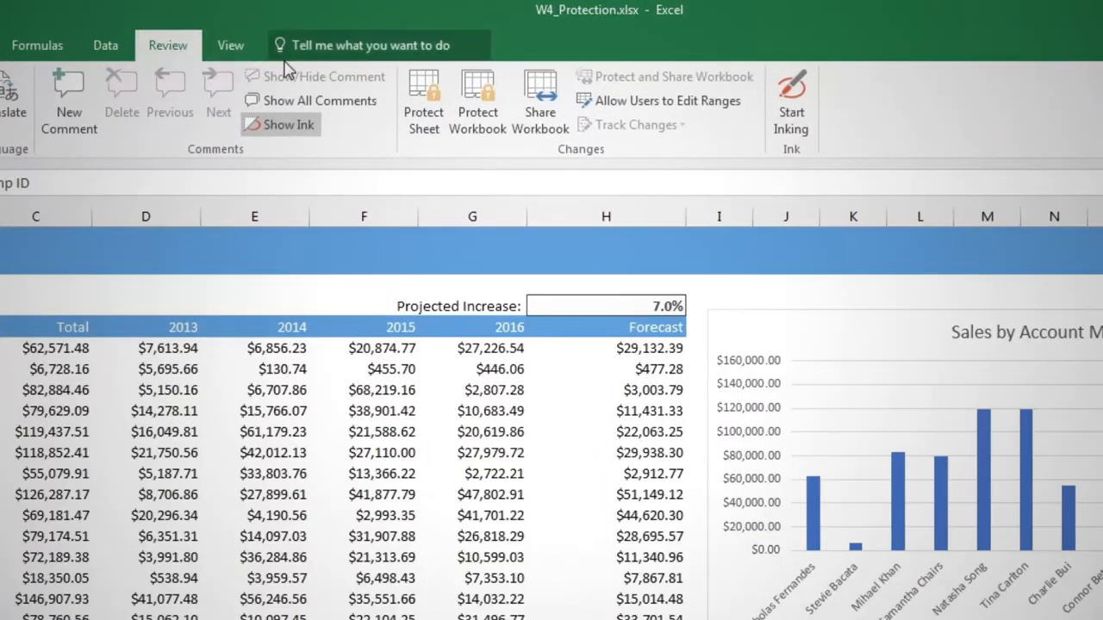
click(476, 102)
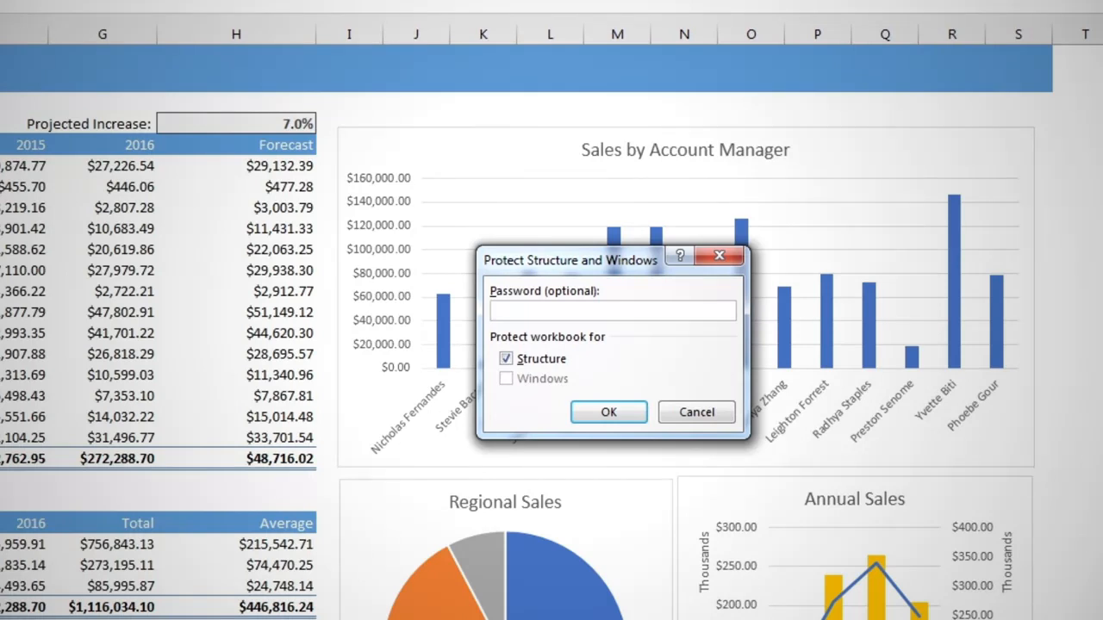
click(594, 412)
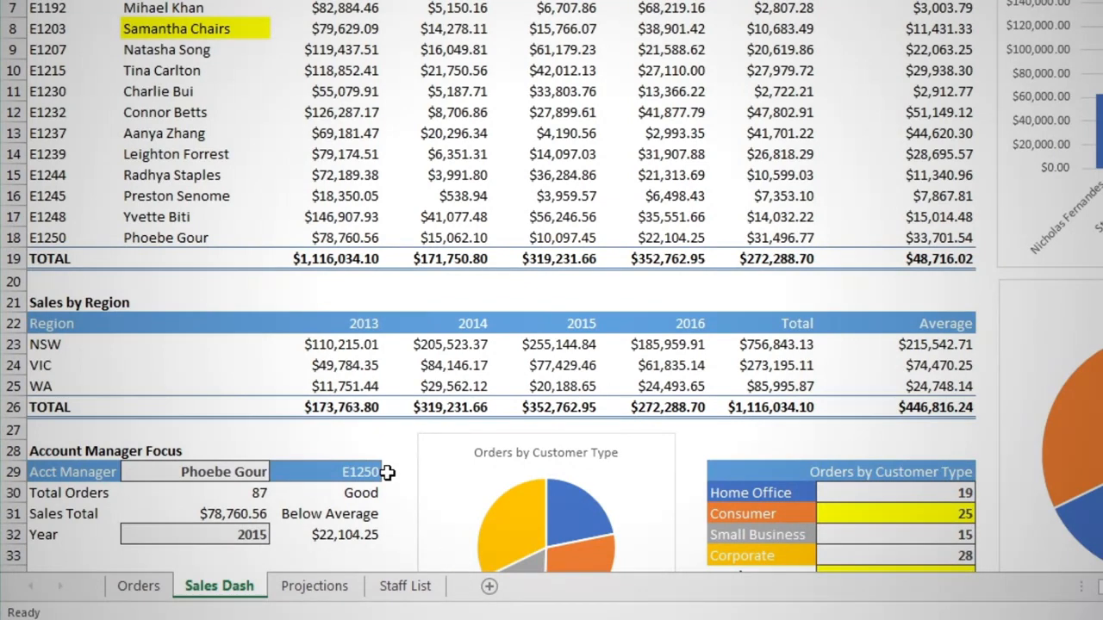
Check which sheet commands are available for the Projections sheet, and return to the Sales Dash sheet.
right_click(349, 594)
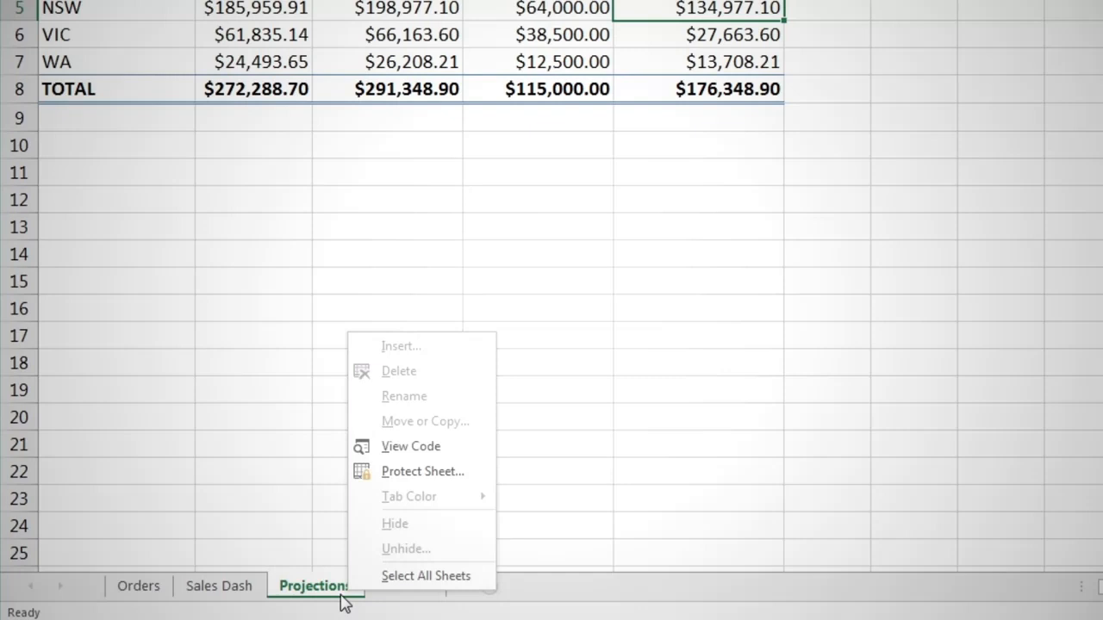
click(222, 589)
click(221, 588)
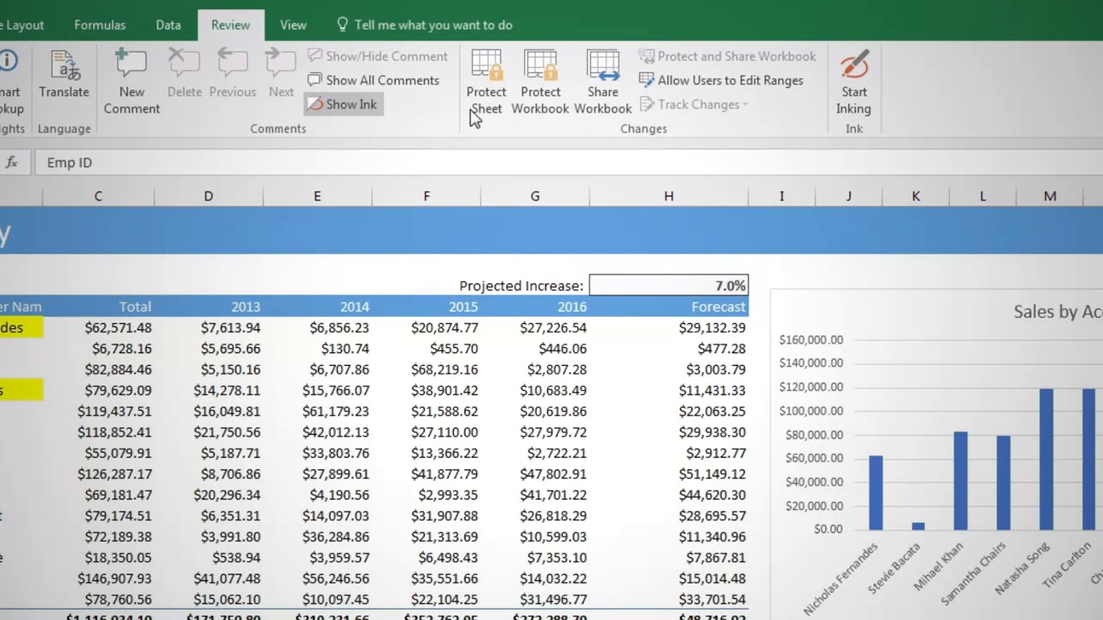
Protect the Sales Dash sheet with a password, entering and confirming it, and keep selecting locked and unlocked cells allowed.
click(484, 87)
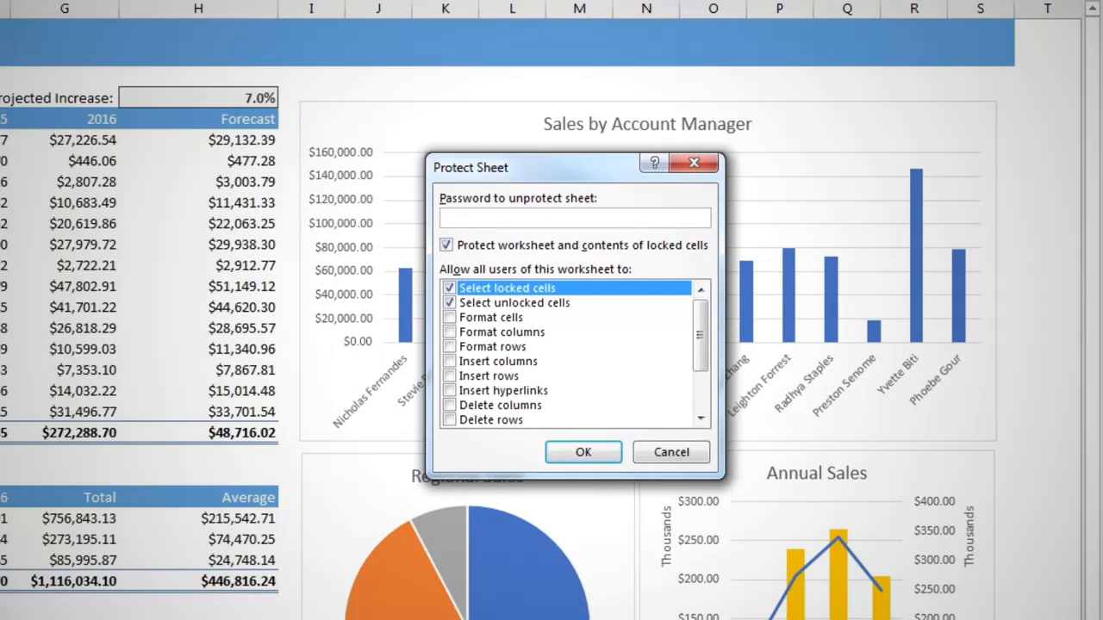
text(1234)
click(583, 451)
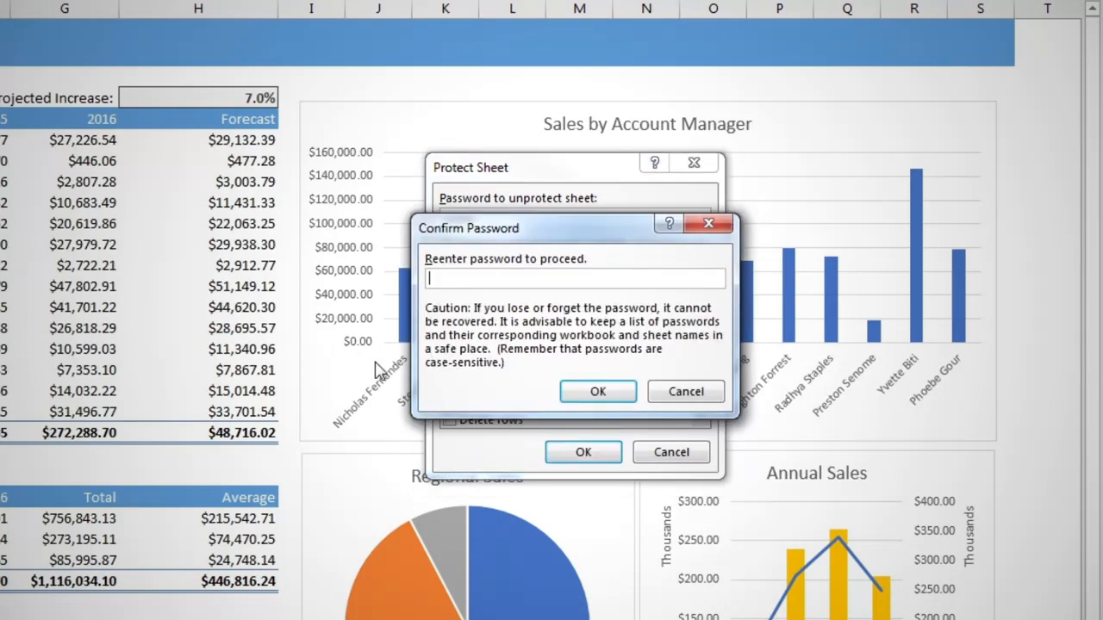
text(1234)
click(598, 391)
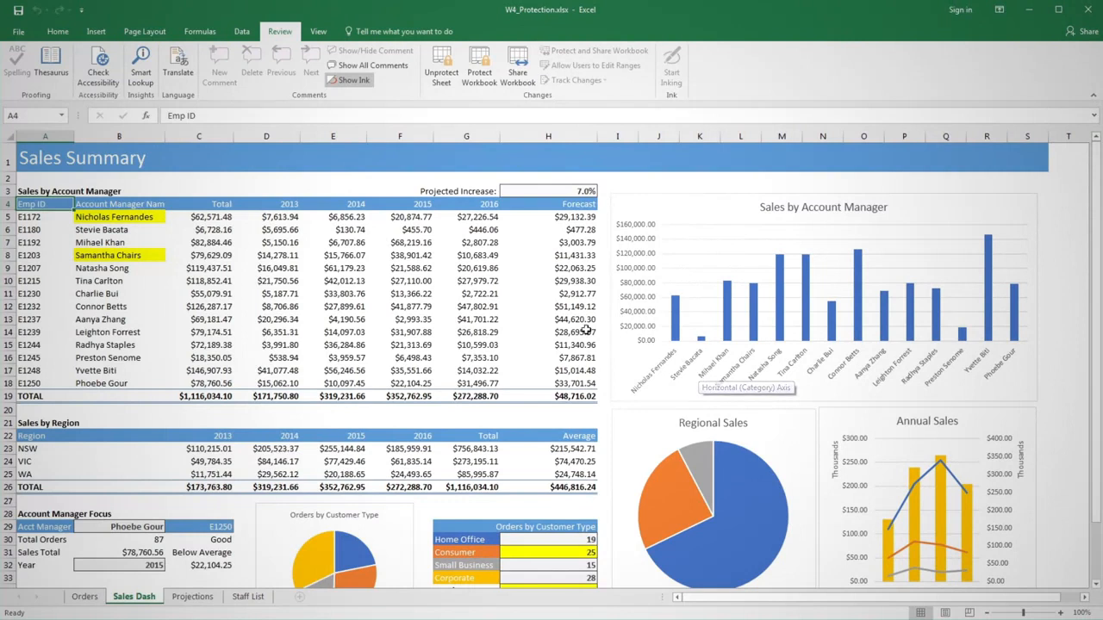
Select several cells in the Sales by Account Manager table and try to edit the formula in D16.
click(547, 306)
click(380, 295)
click(264, 355)
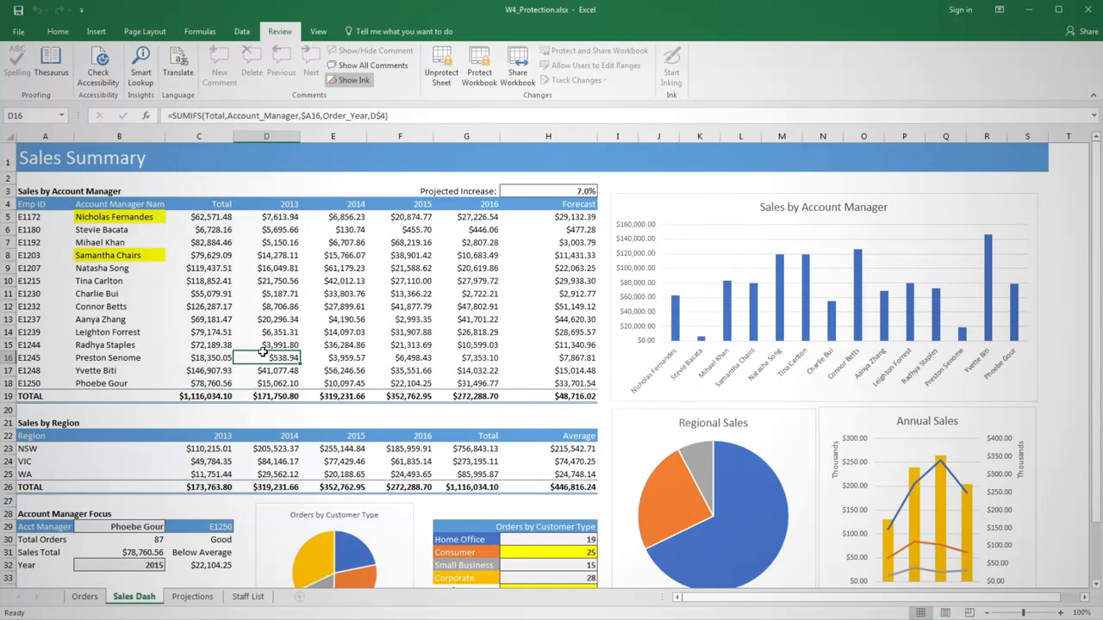
double_click(263, 355)
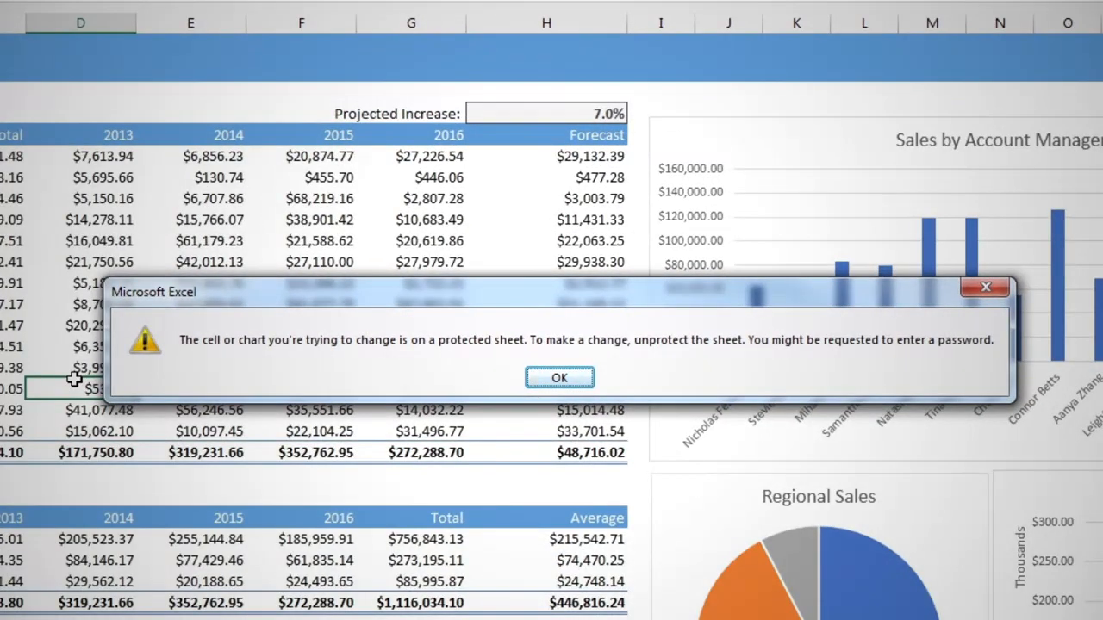
key(Return)
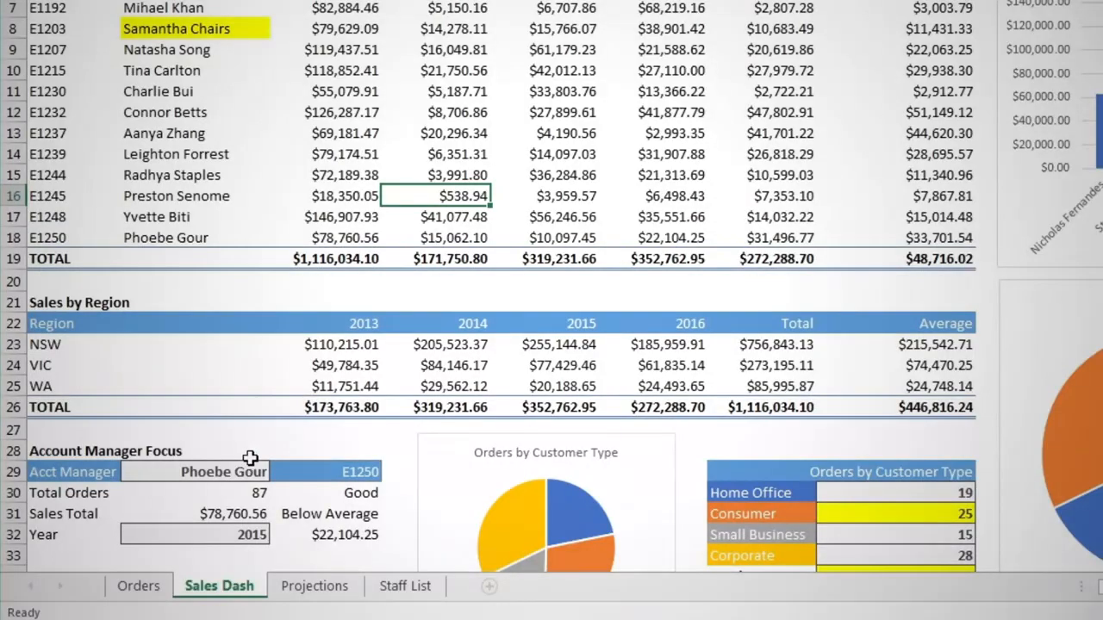
Try to choose a different account manager in cell B29 of the Account Manager Focus section.
click(247, 469)
click(278, 472)
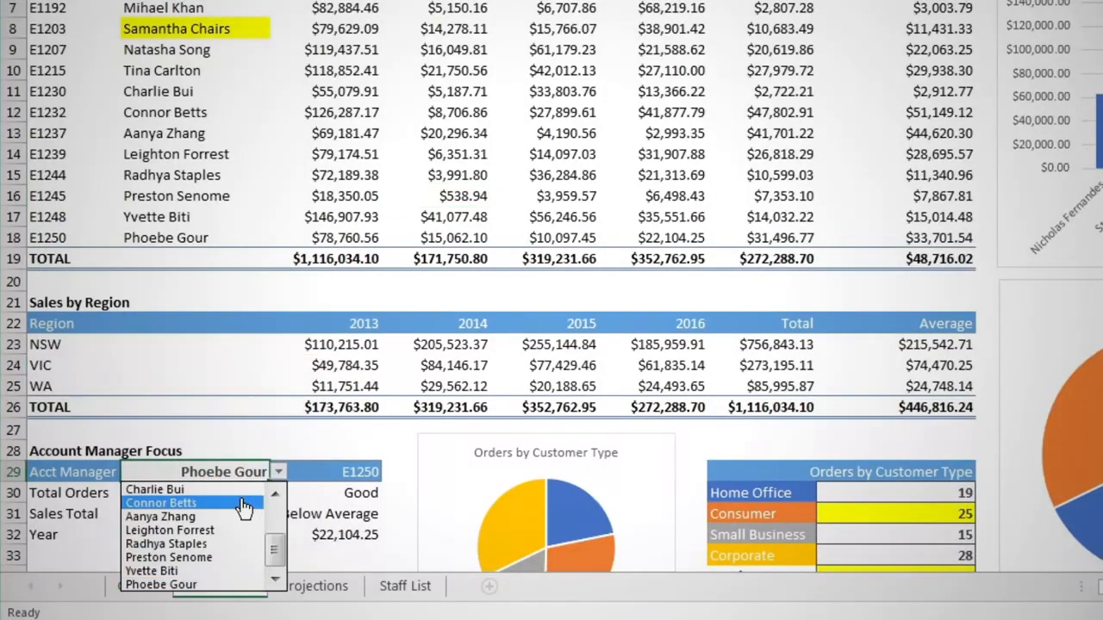
click(268, 437)
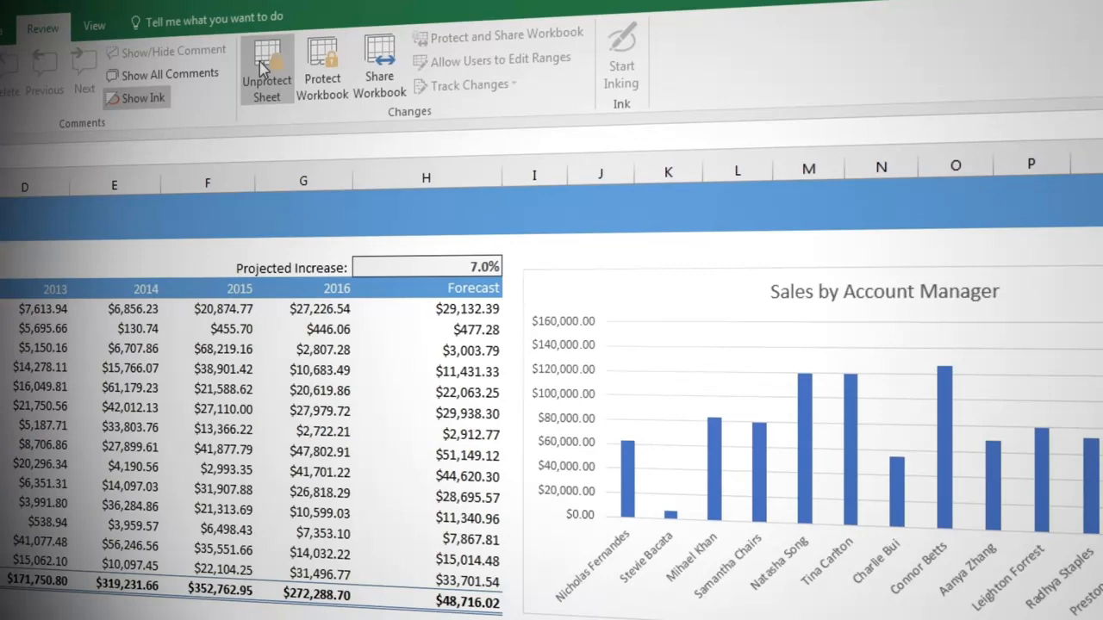
Unprotect the Sales Dash sheet by entering the sheet password.
click(266, 73)
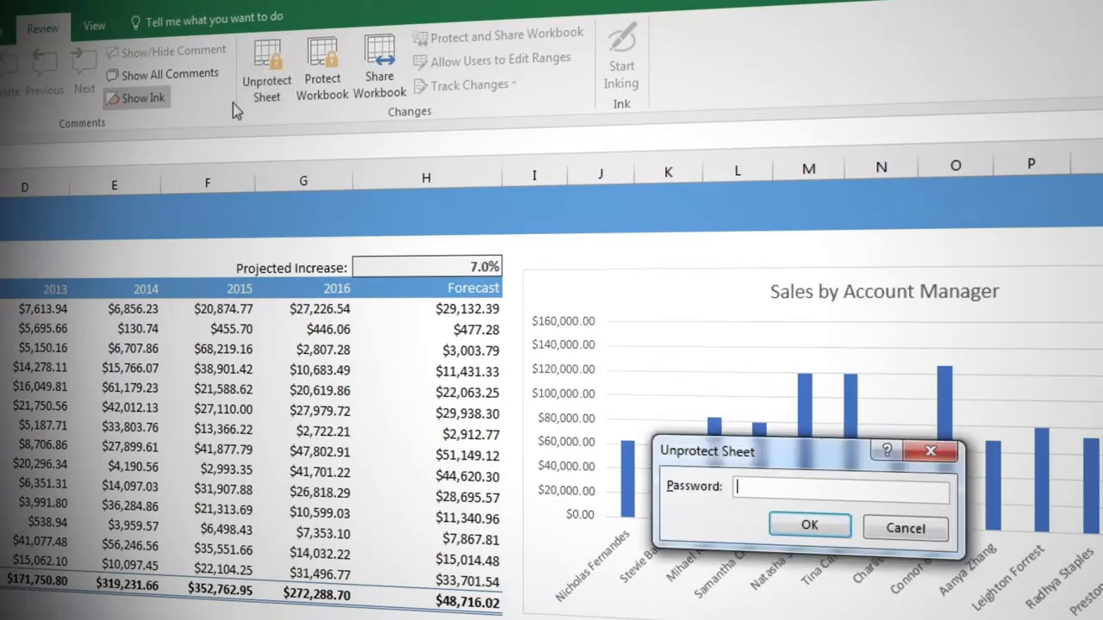
text(pass)
key(Return)
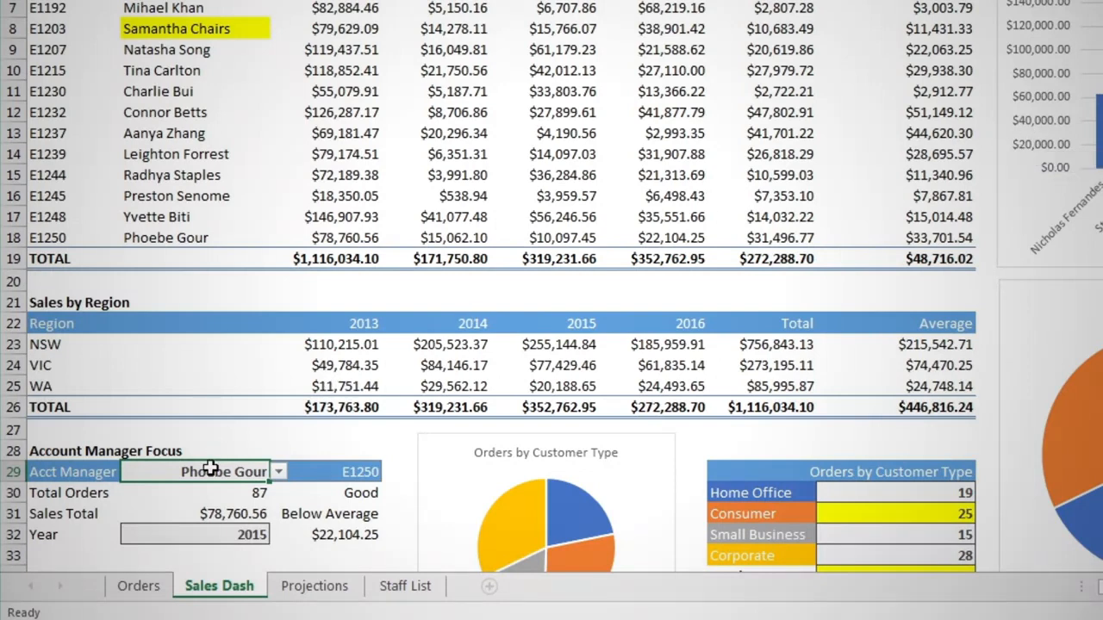
Unlock the account manager and year input cells B29 and B32 in their cell protection format.
click(218, 536)
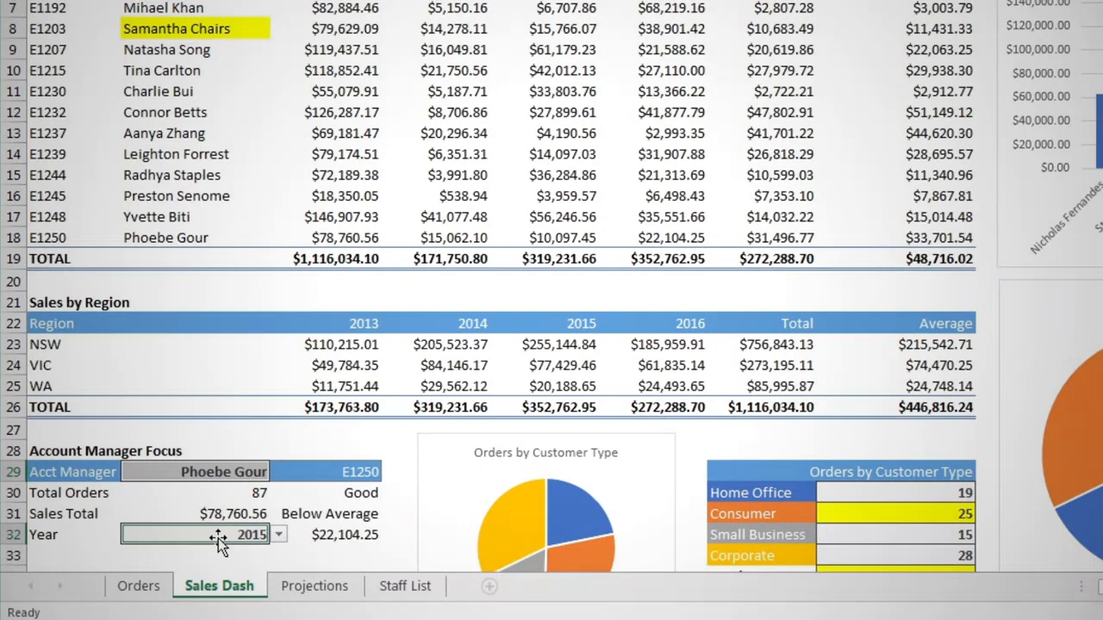
right_click(224, 534)
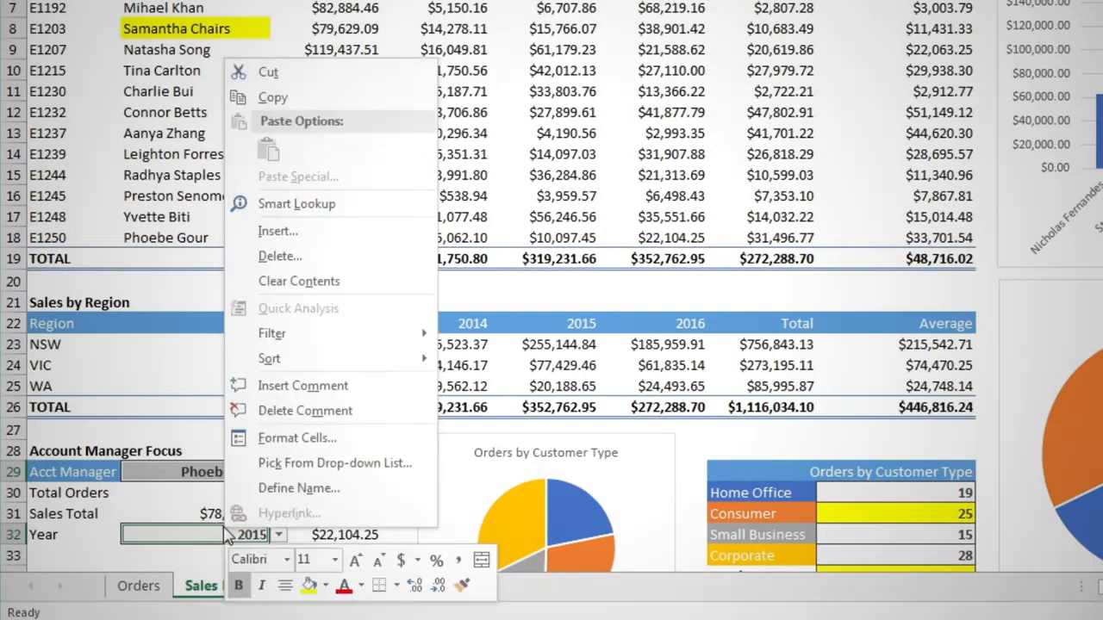
click(305, 439)
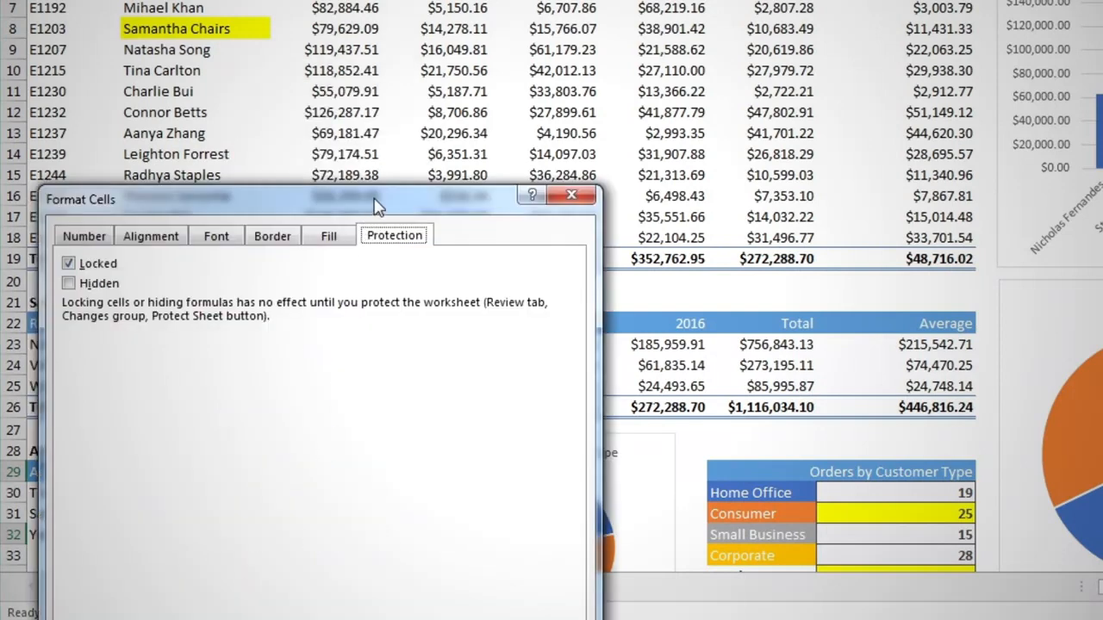
drag(374, 204, 509, 74)
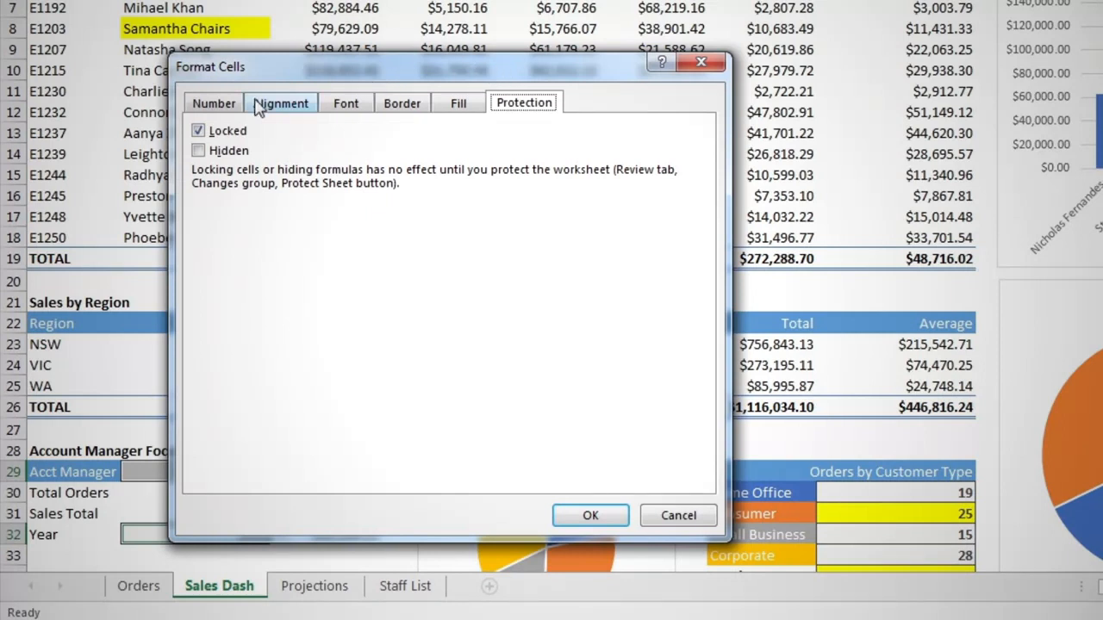
click(198, 131)
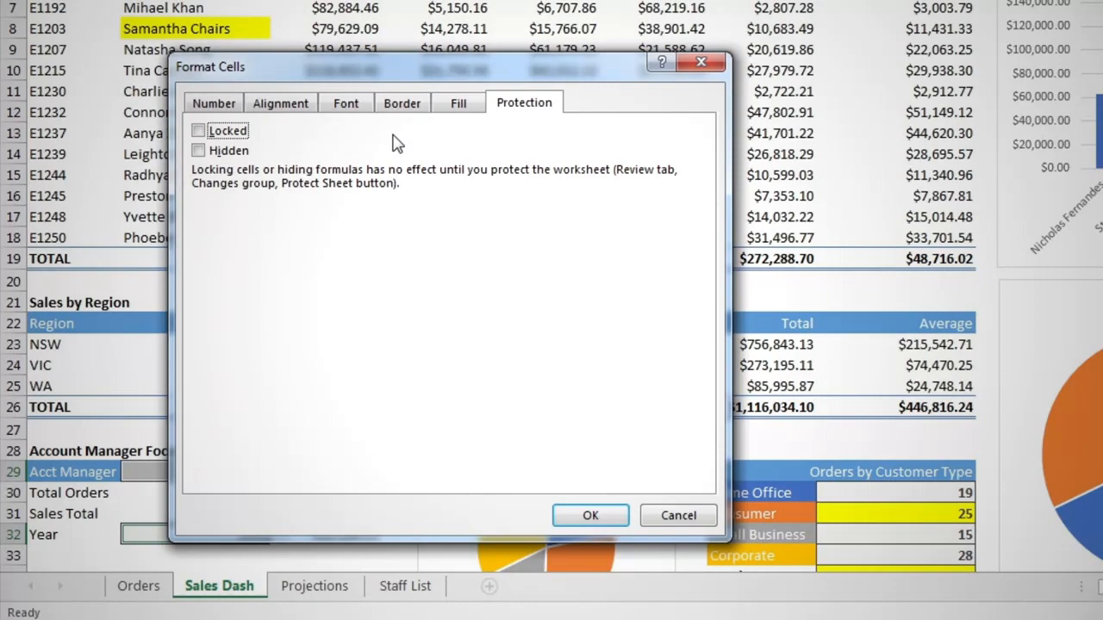
click(575, 515)
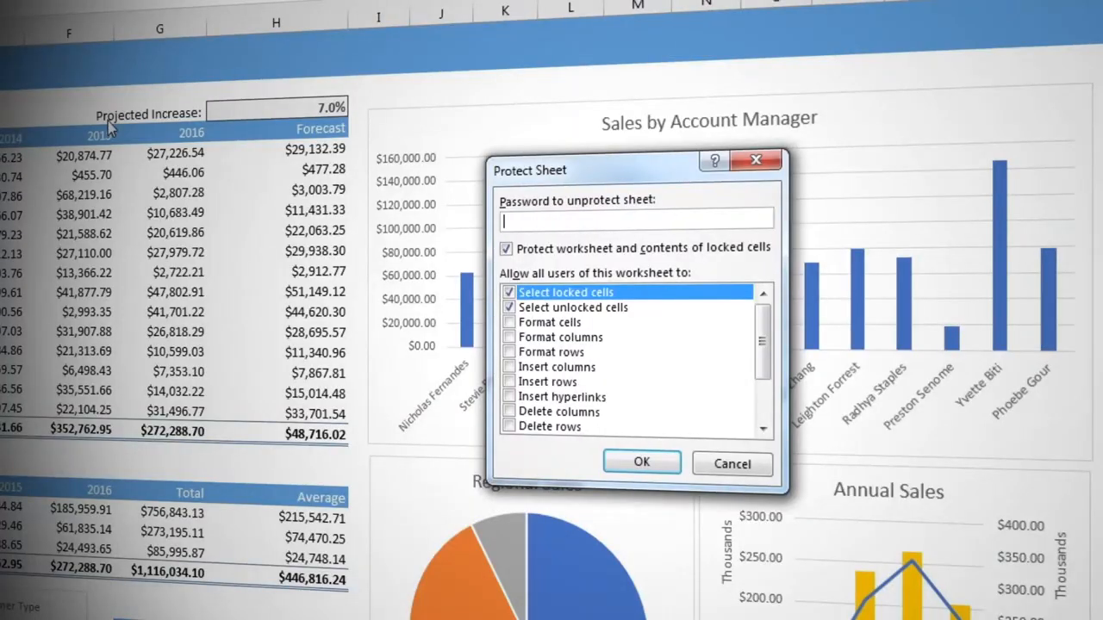
Protect the Sales Dash sheet again, disallowing the selection of locked cells.
click(508, 293)
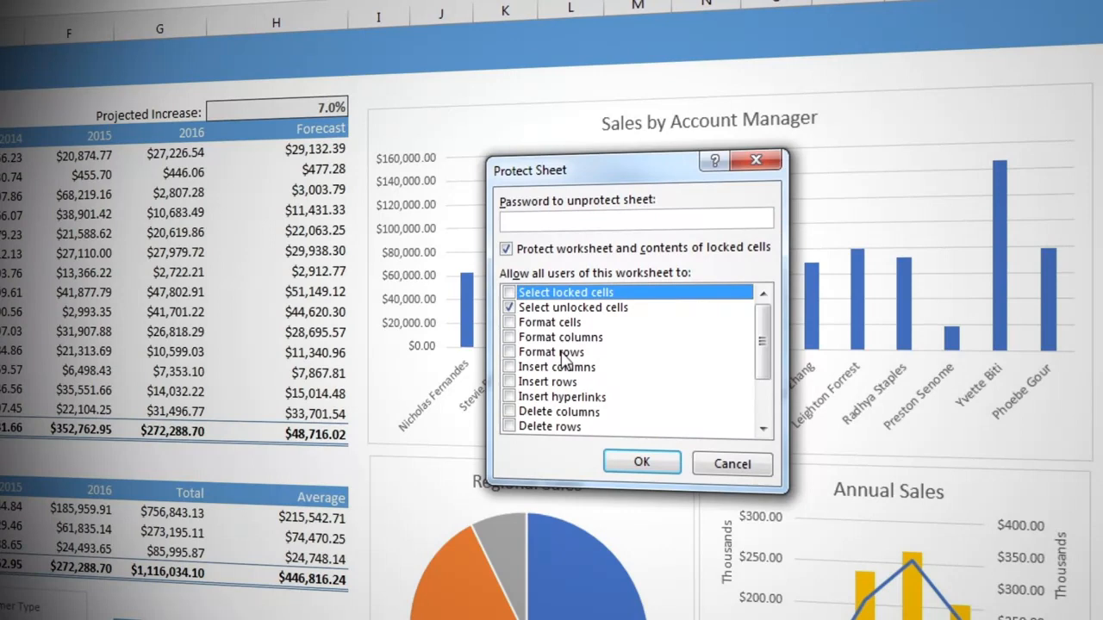
click(642, 463)
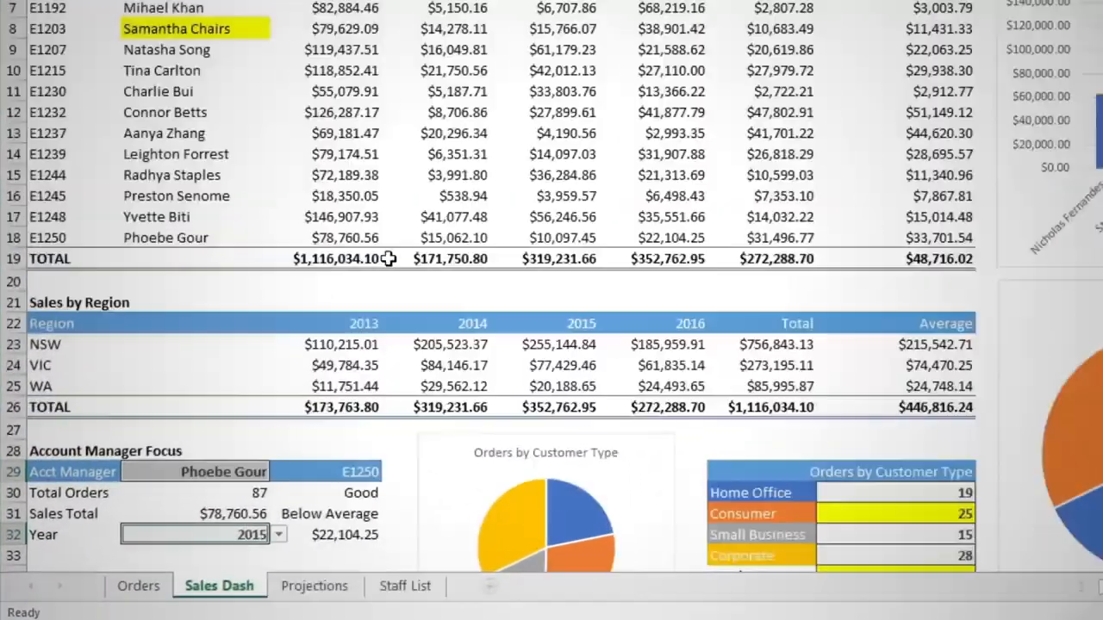
Change the account manager in B29 to the one listed in row 12 of the sales table.
click(248, 463)
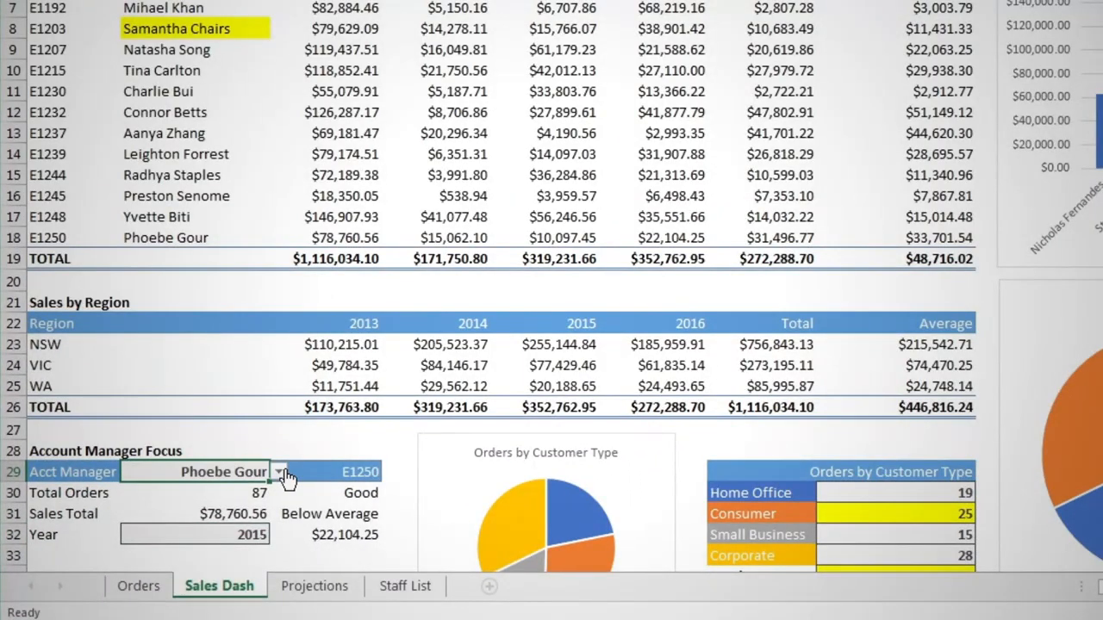
click(280, 473)
click(242, 503)
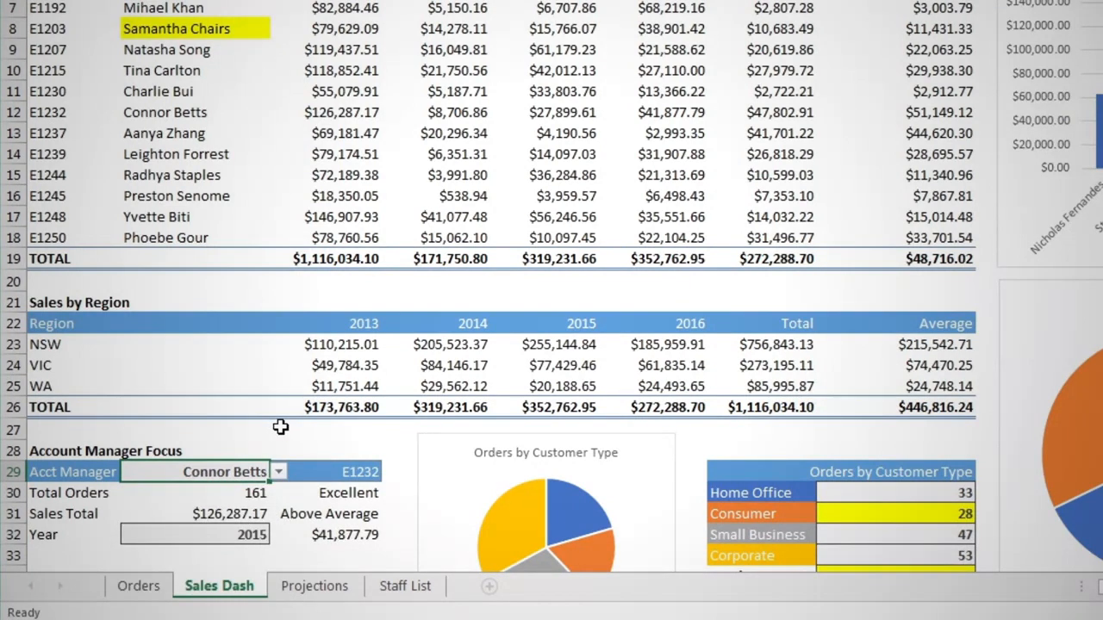
Change the year in the account manager focus cell B32 to 2013.
click(256, 534)
click(279, 535)
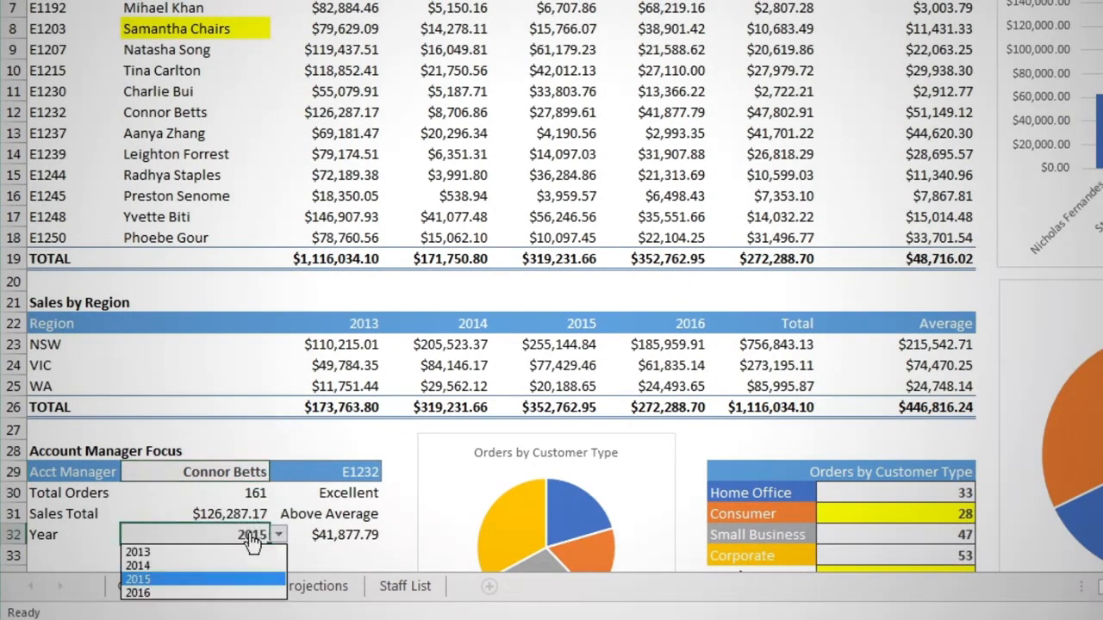
click(233, 552)
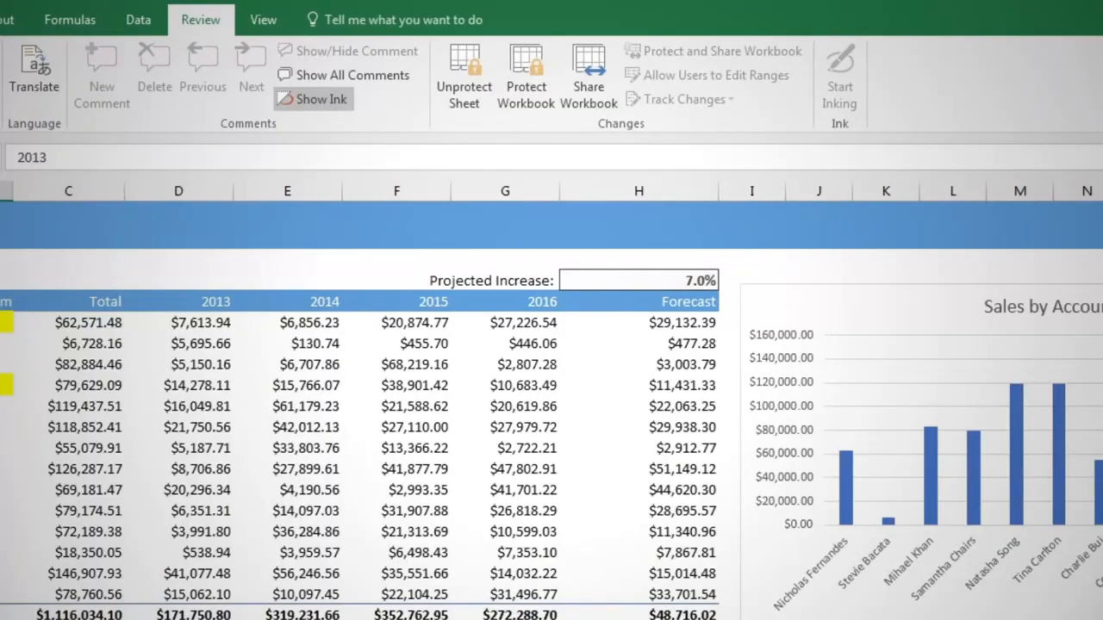
Unprotect the Sales Dash sheet and define a new user-editable range titled Projections for the projected increase cell H3.
click(457, 72)
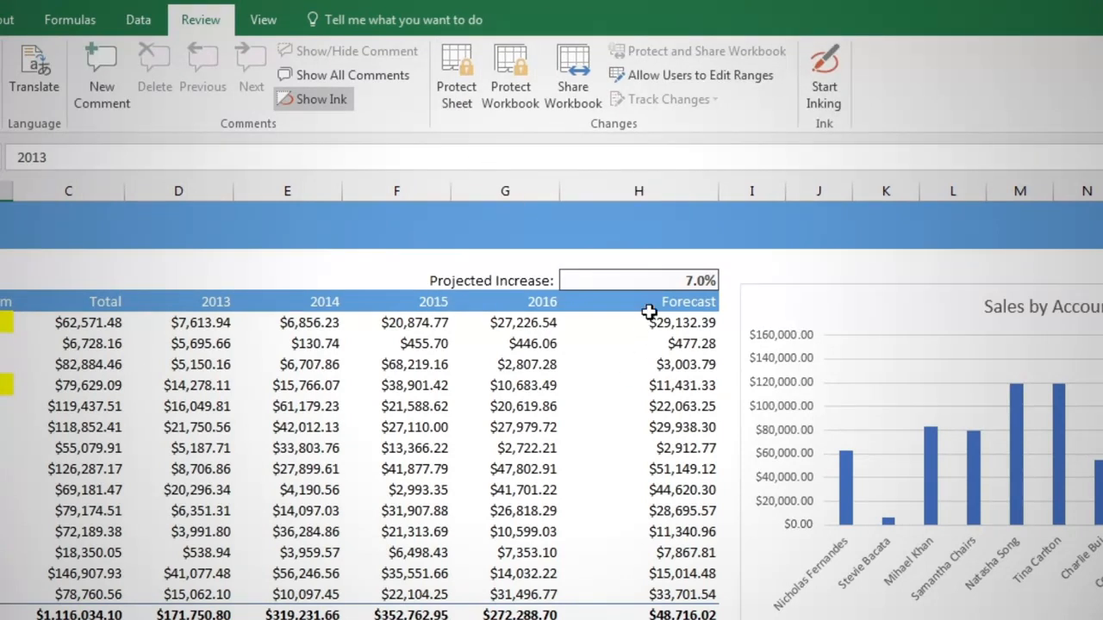
click(652, 279)
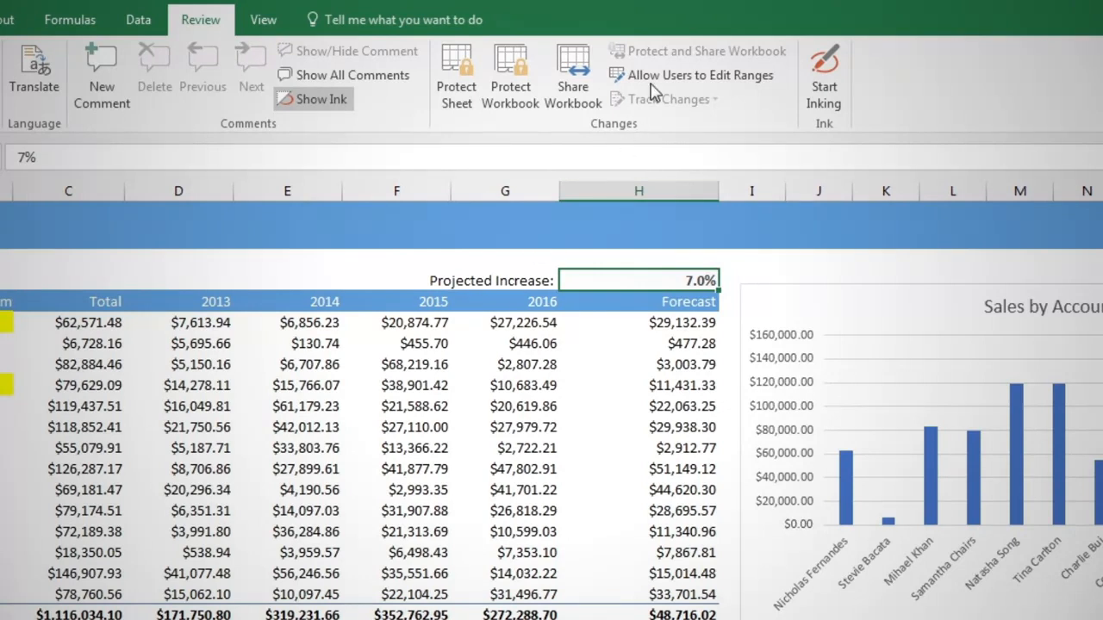
click(676, 77)
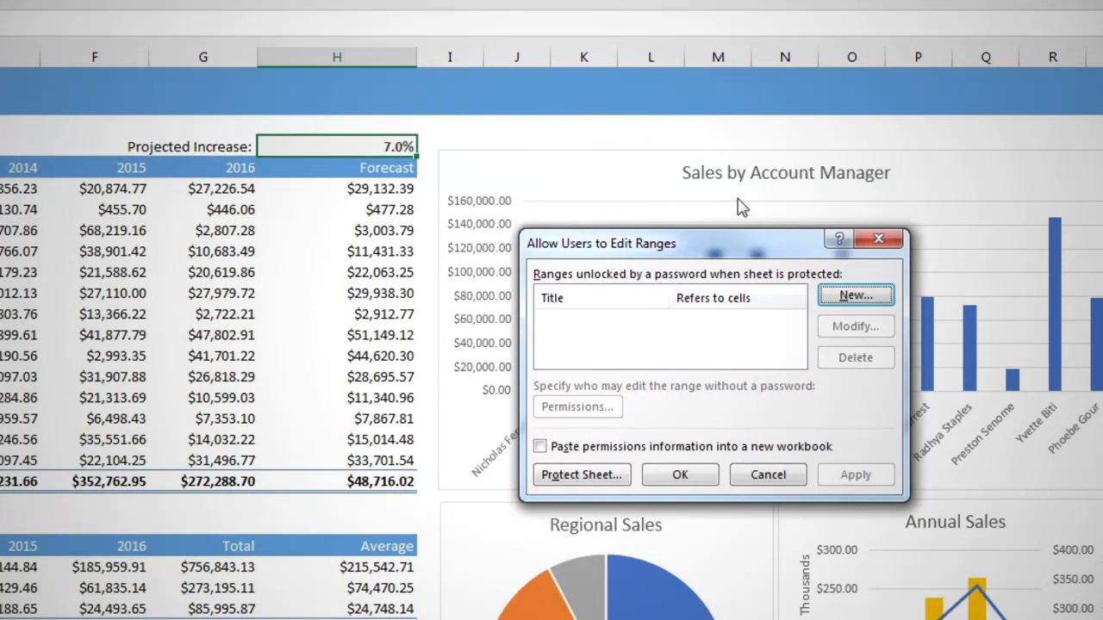
click(856, 295)
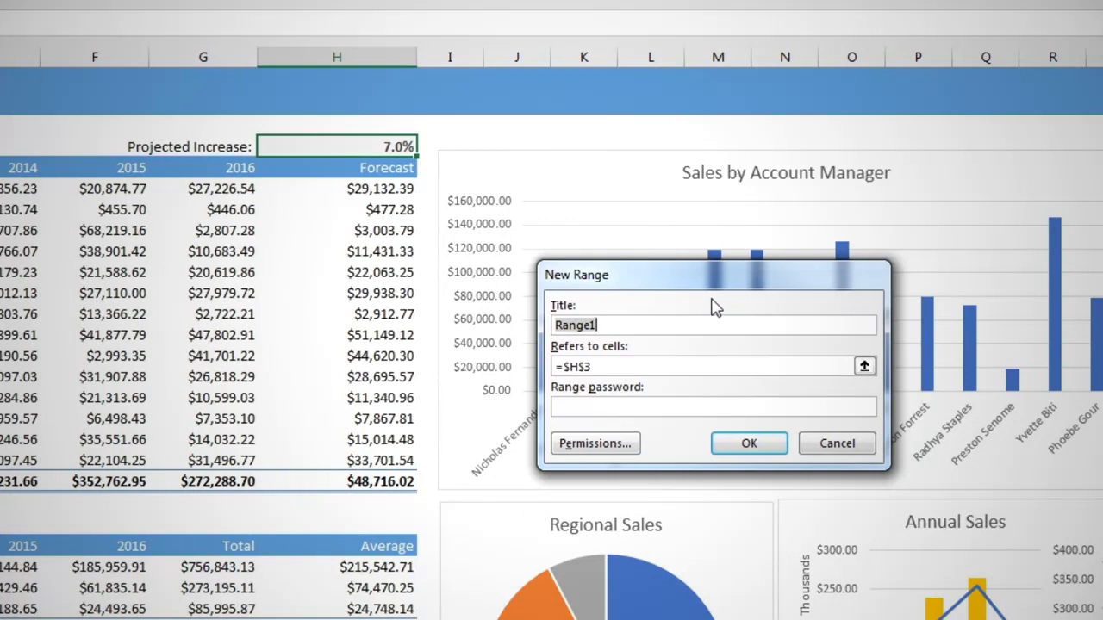
text(Projections)
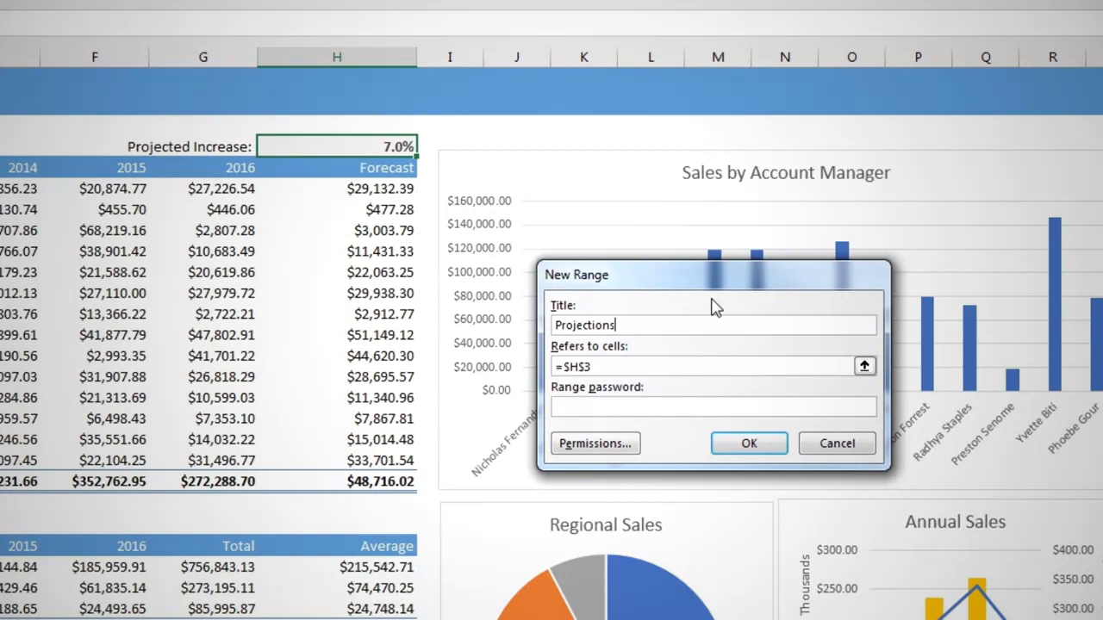
Assign a range password to the Projections range, reenter it for confirmation, and add the range to the editable list.
click(686, 405)
text(1234)
click(751, 442)
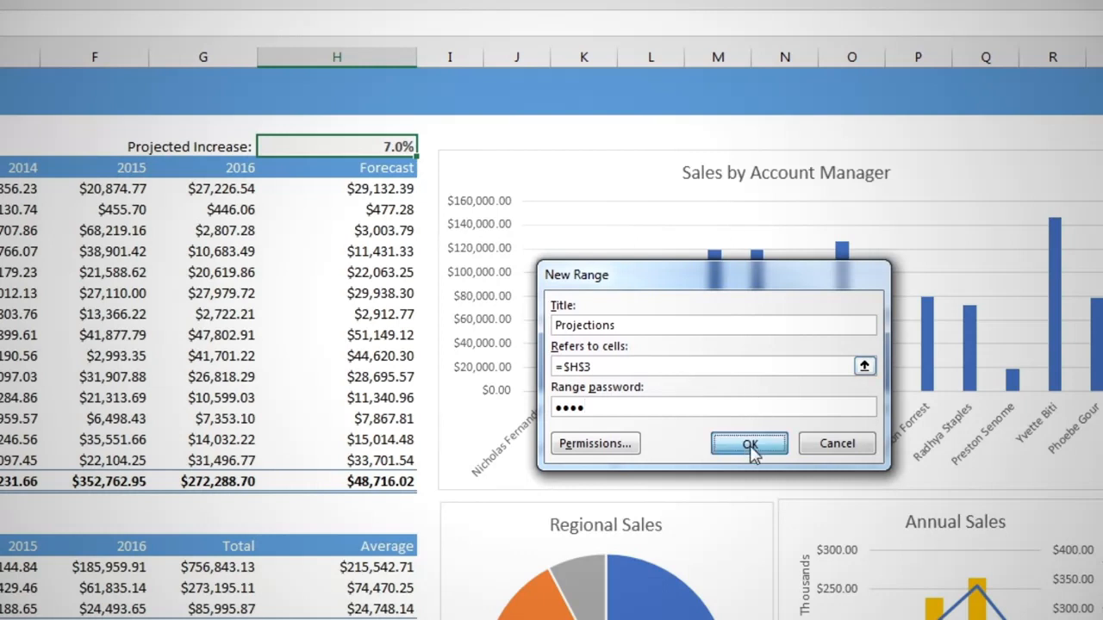
text(1234)
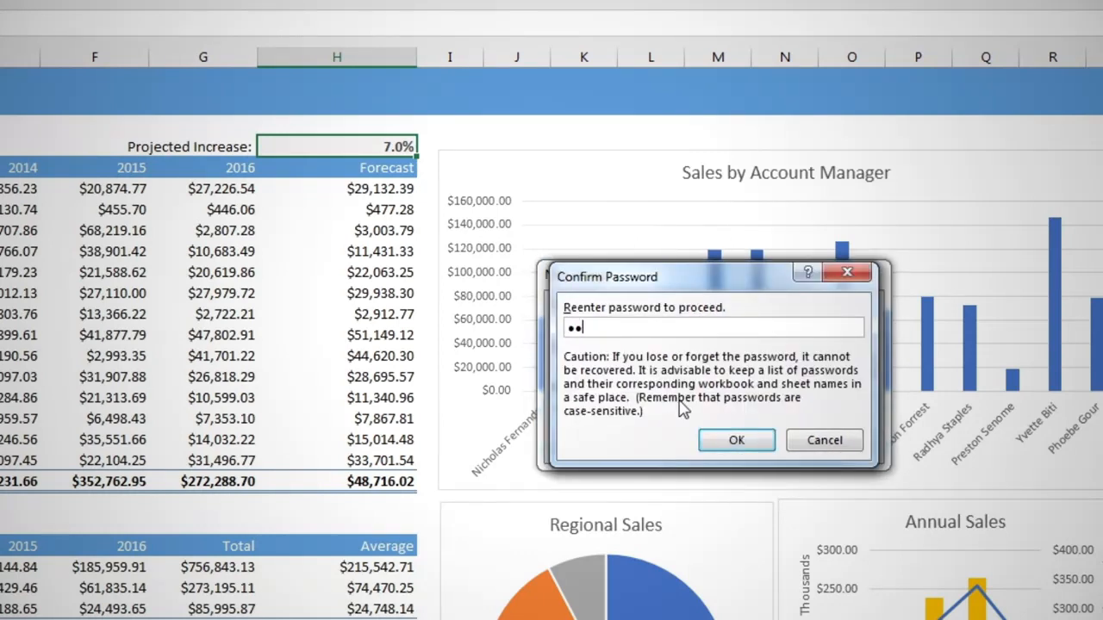
click(736, 440)
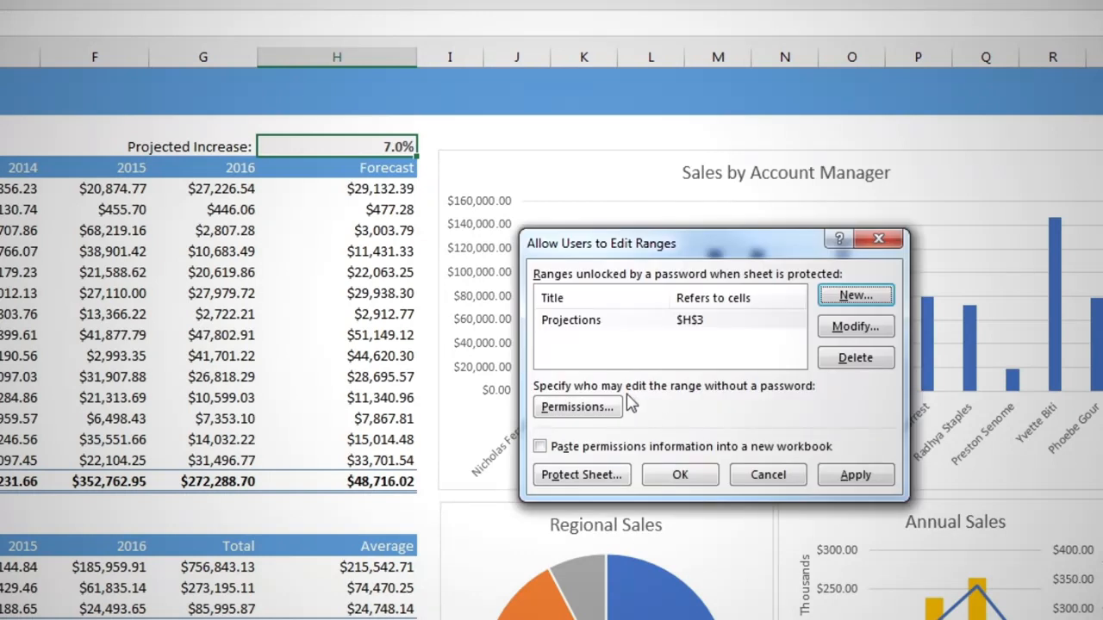
Protect the sheet from the editable ranges settings without a sheet password, allowing selection of both locked and unlocked cells.
click(594, 475)
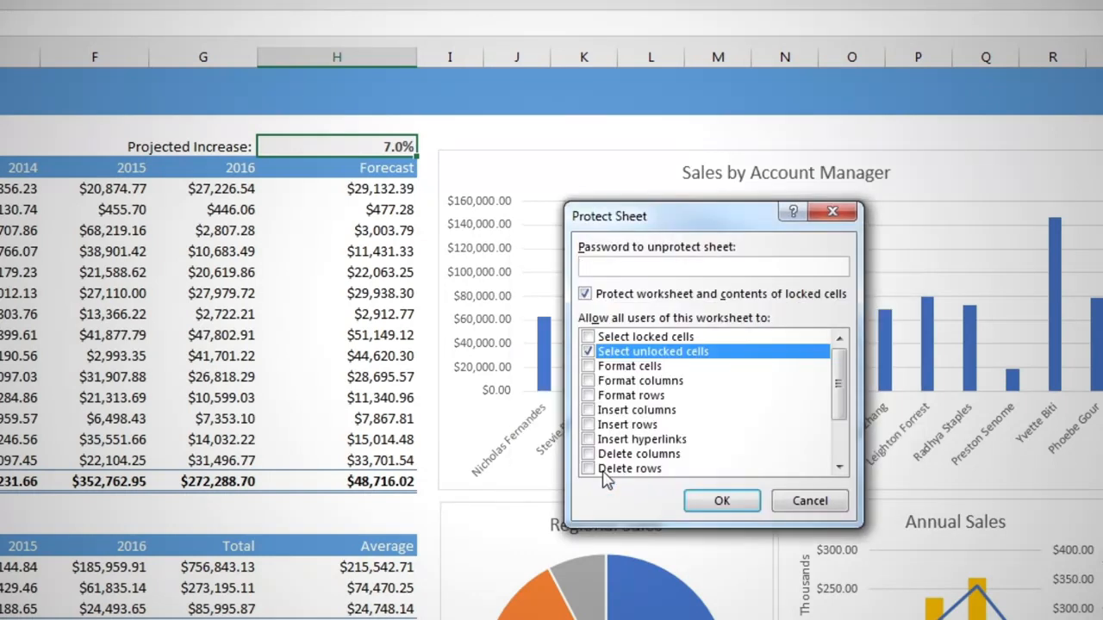
click(587, 337)
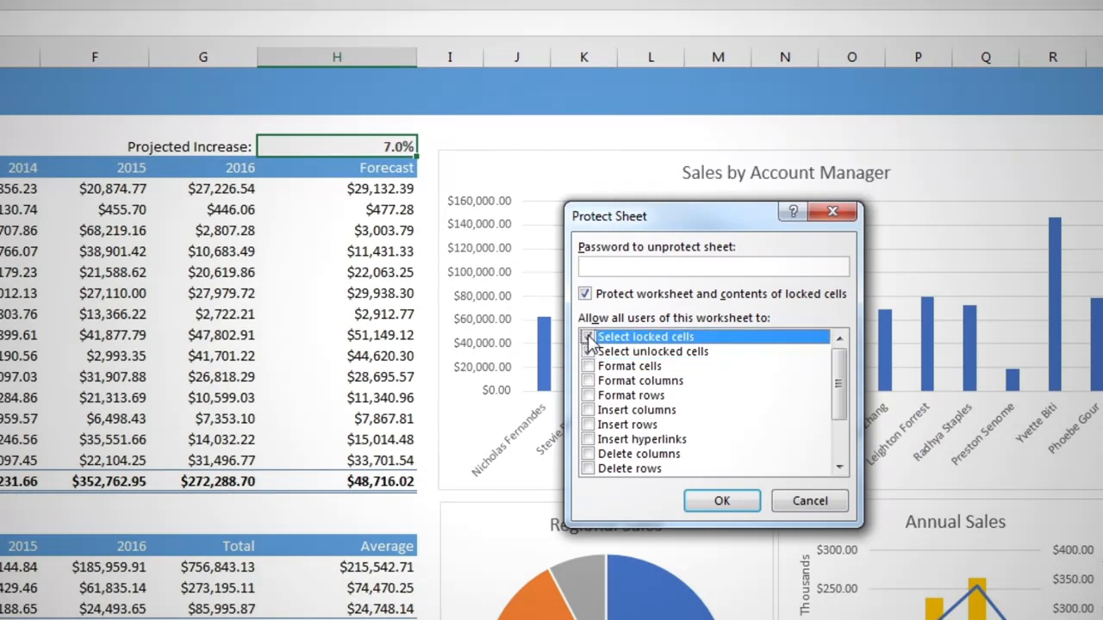
click(588, 338)
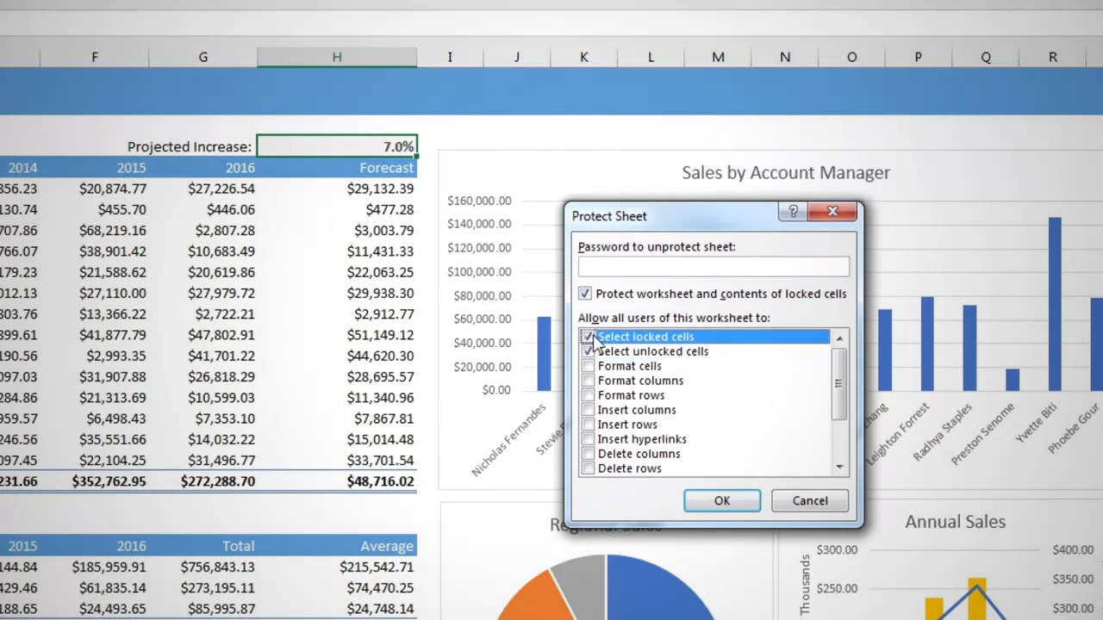
click(722, 501)
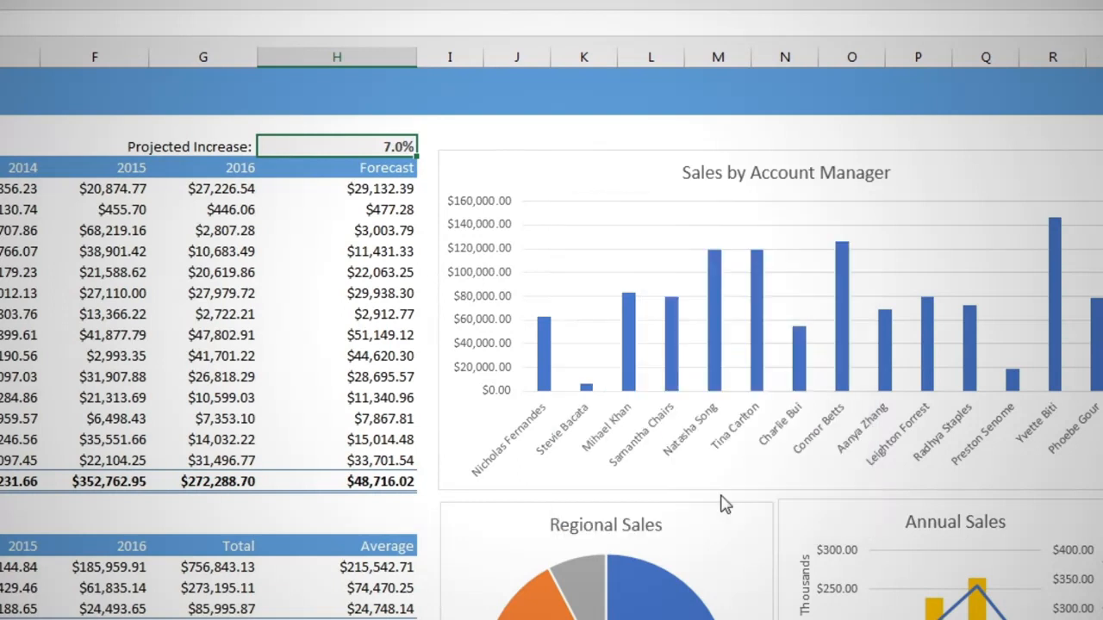
Unlock the projected increase cell H3 with its range password and set the value to 8%.
double_click(375, 149)
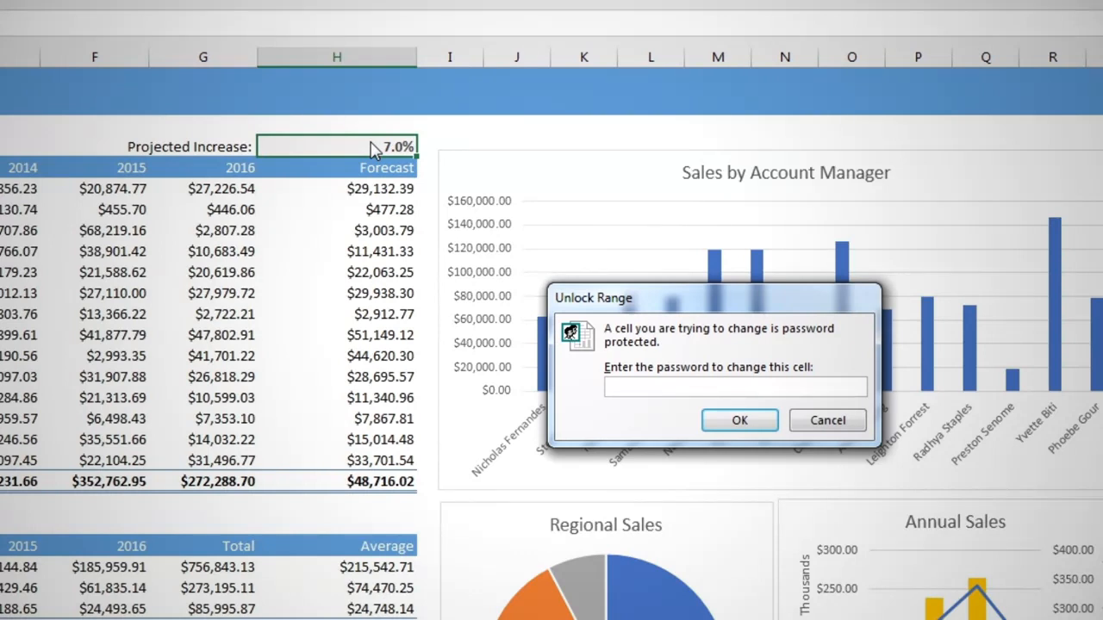
text(••••)
key(Return)
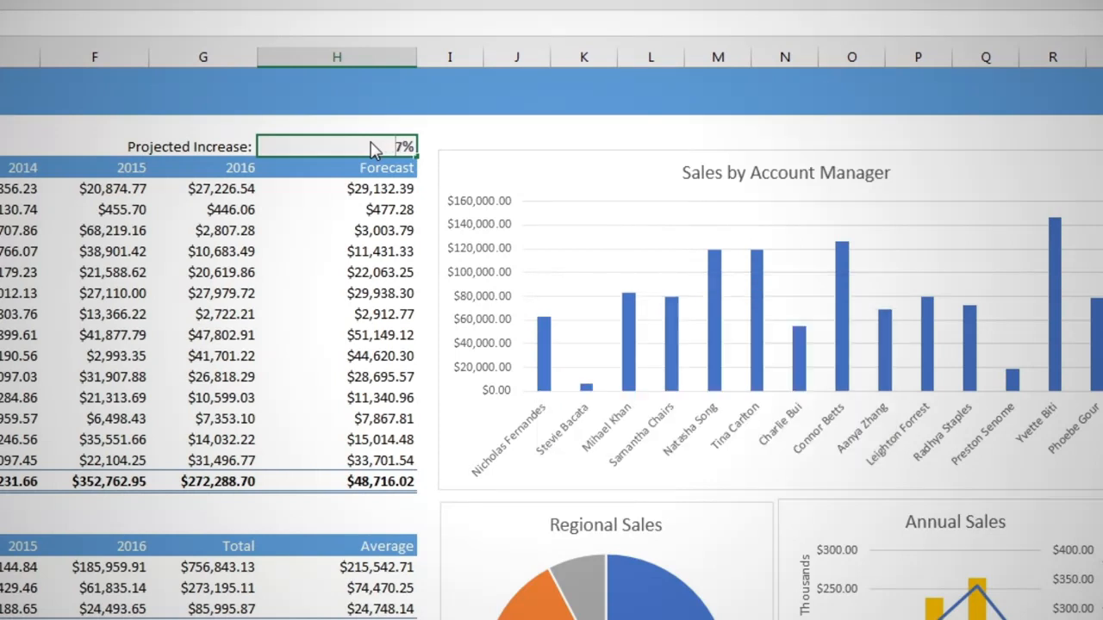
key(BackSpace)
text(8)
key(shift+Return)
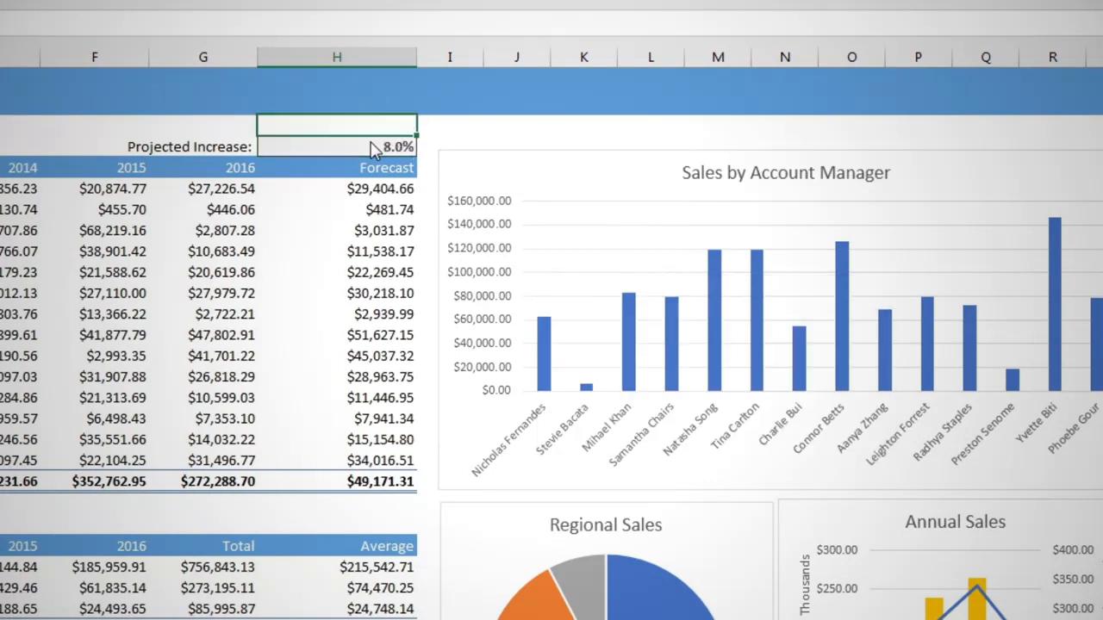
Set the projected increase in H3 to 9%, keeping the cell selected.
click(375, 148)
text(9)
key(ctrl+Return)
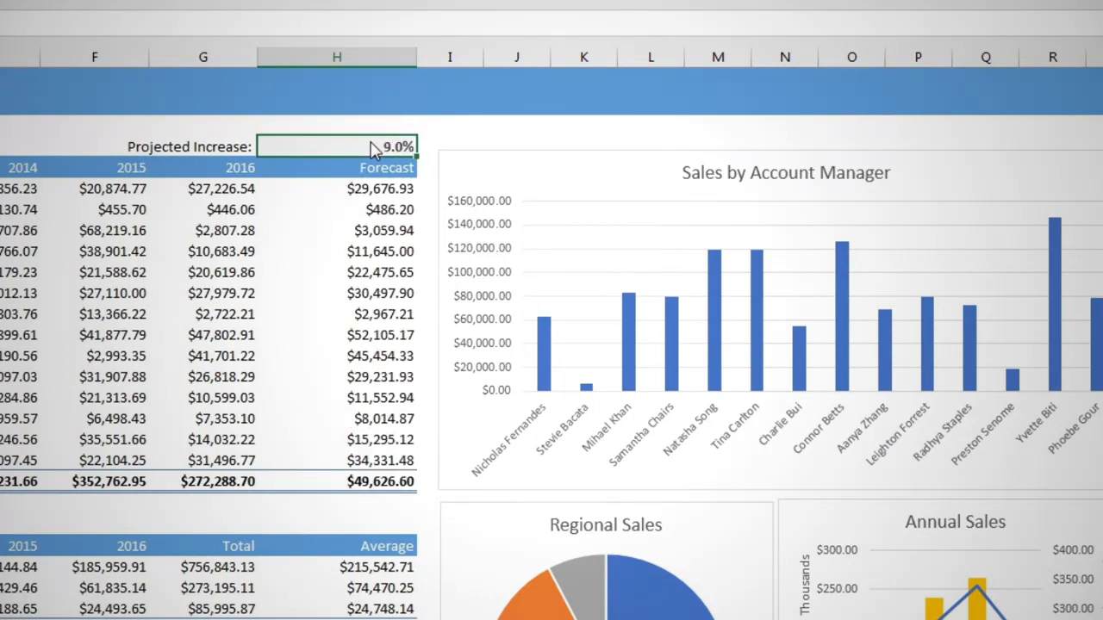